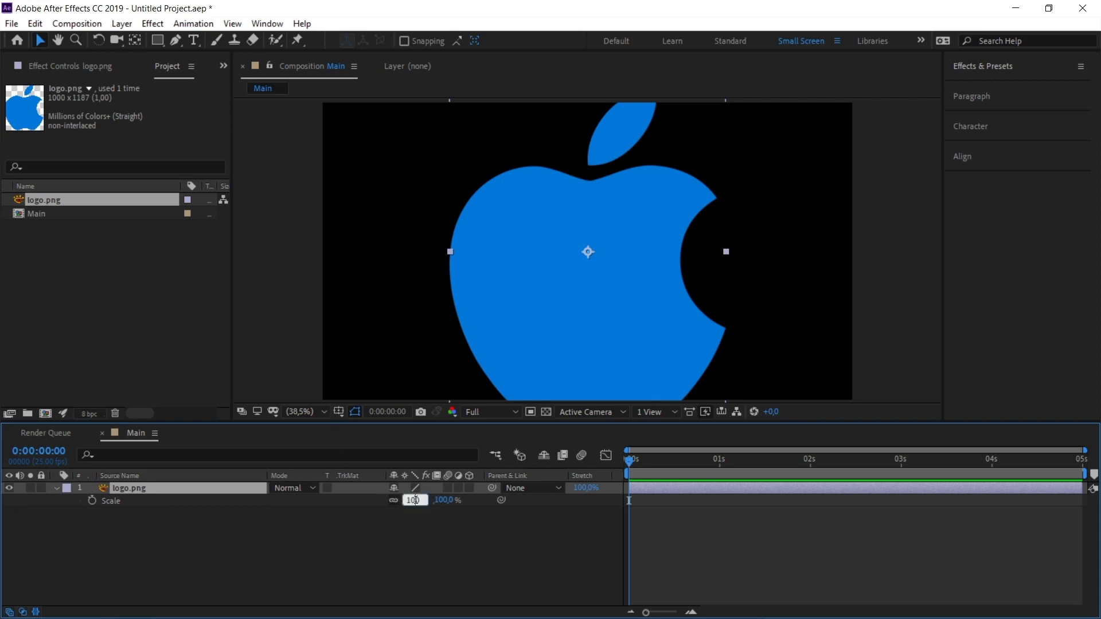
- Scale the logo.png layer down to 40%
key("shift+Down")
key("shift+Down")
key("shift+Down")
key("shift+Down")
key("shift+Down")
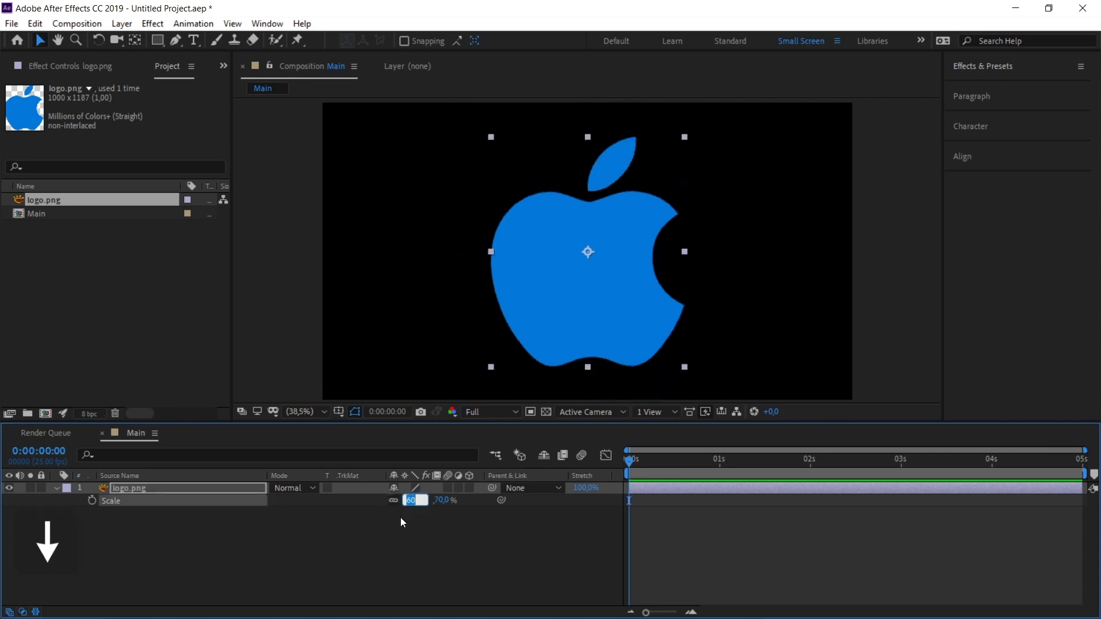
key("shift+Down")
left_click(398, 524)
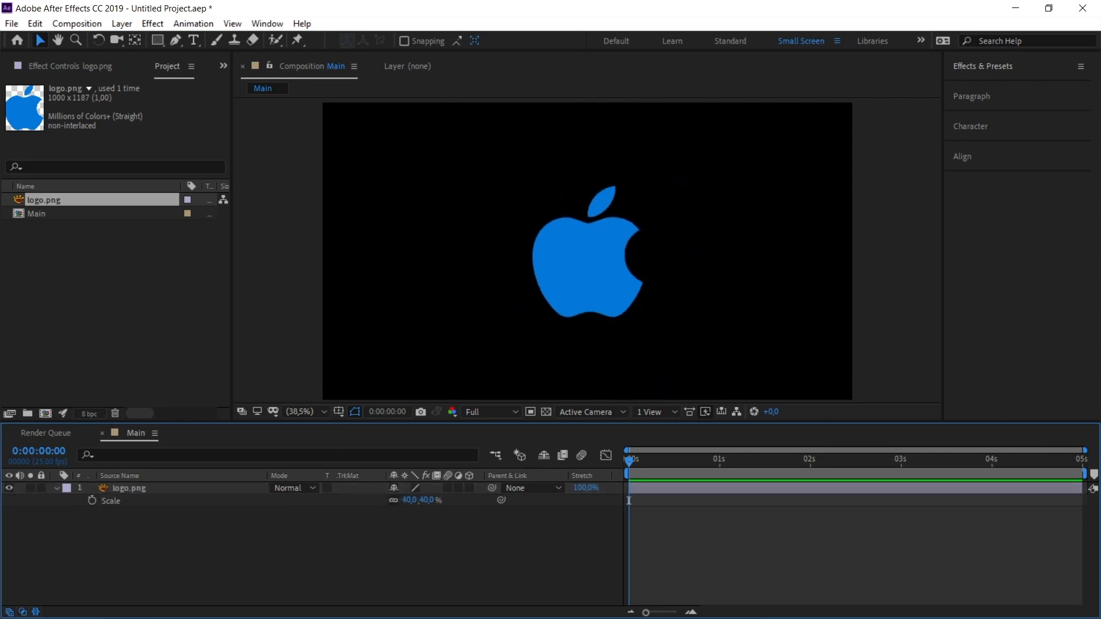
- Pre-compose the logo.png layer as "Logo" with all attributes moved into the new composition, and check its contents before returning to Main
left_click(571, 256)
key("s")
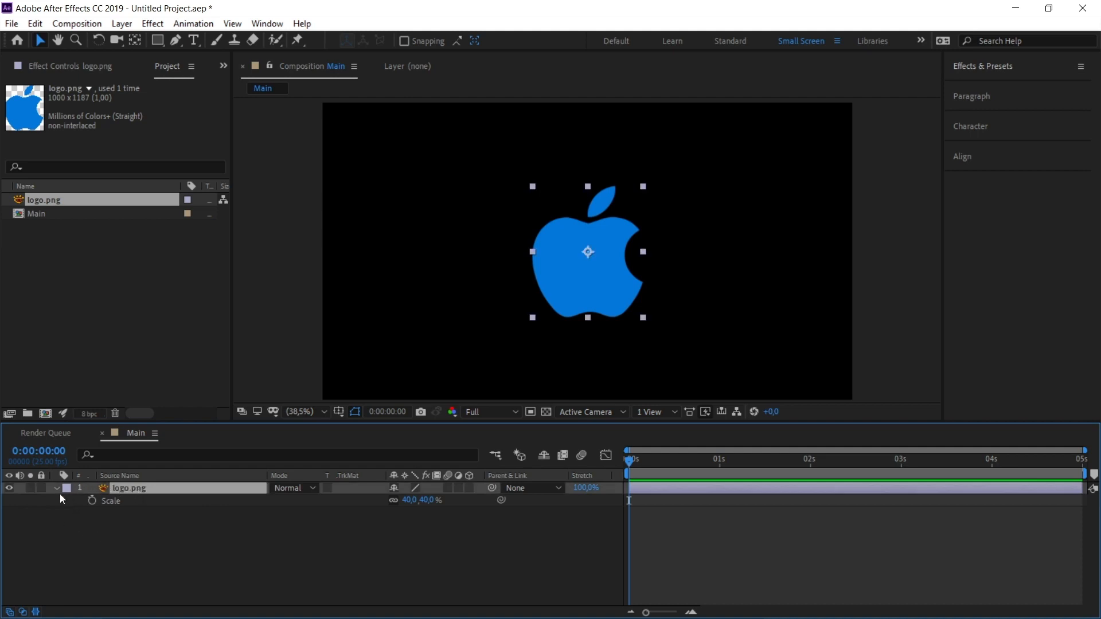
right_click(135, 489)
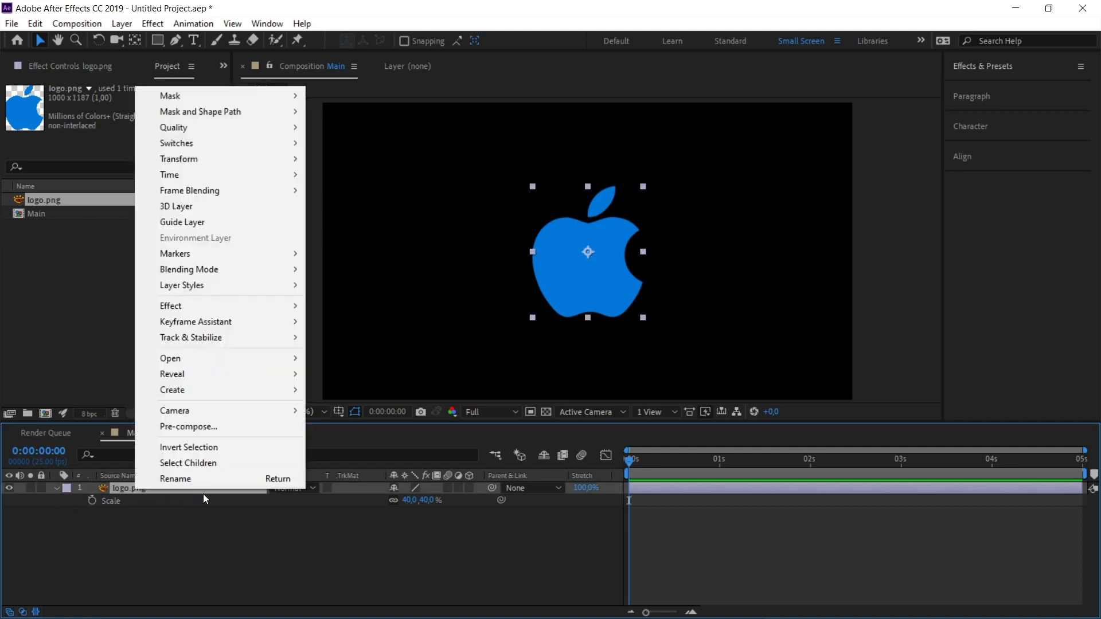
left_click(217, 427)
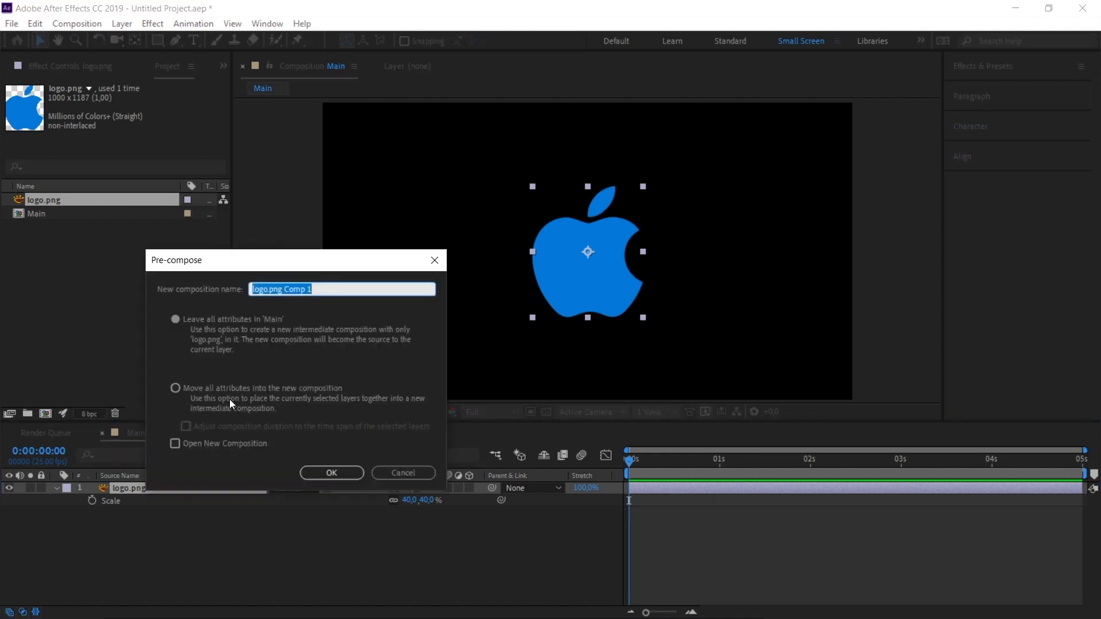
type("Logo")
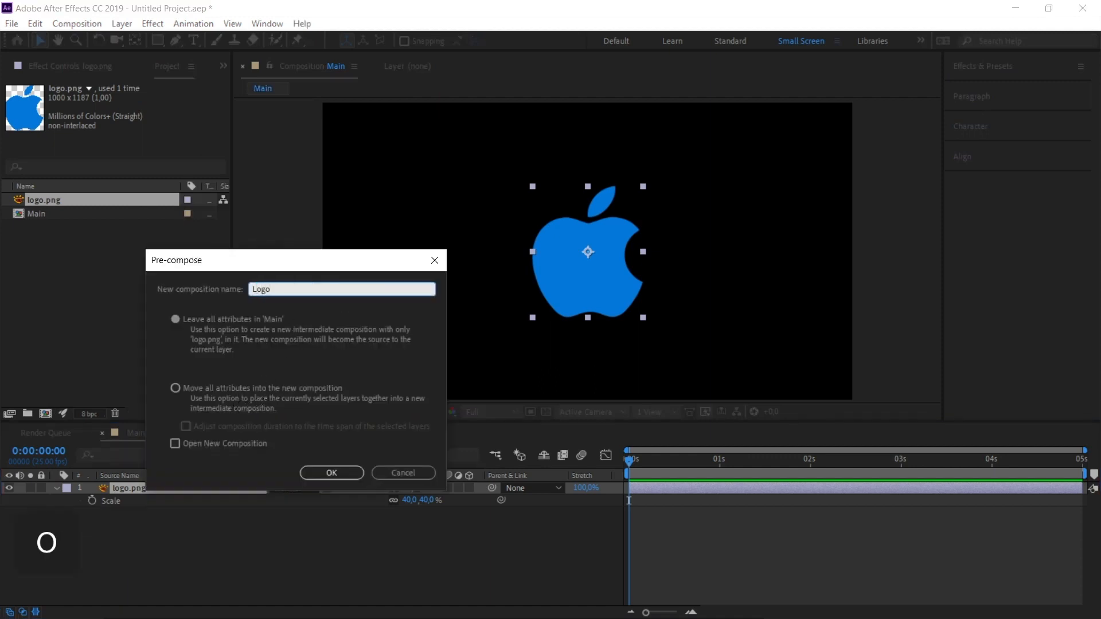
left_click(202, 389)
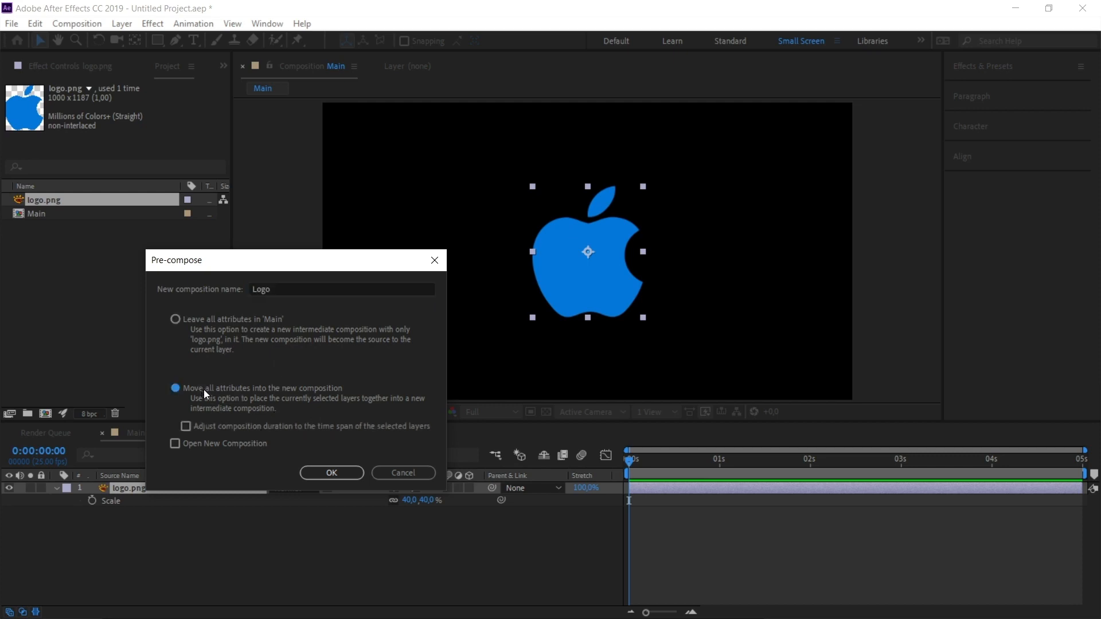
left_click(322, 473)
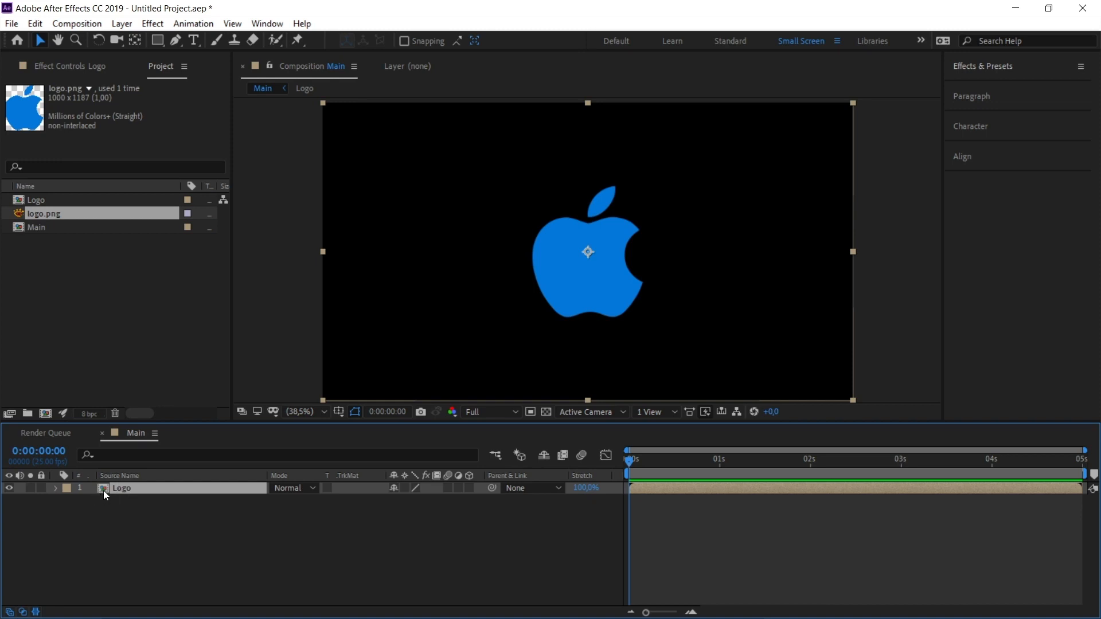
double_click(104, 489)
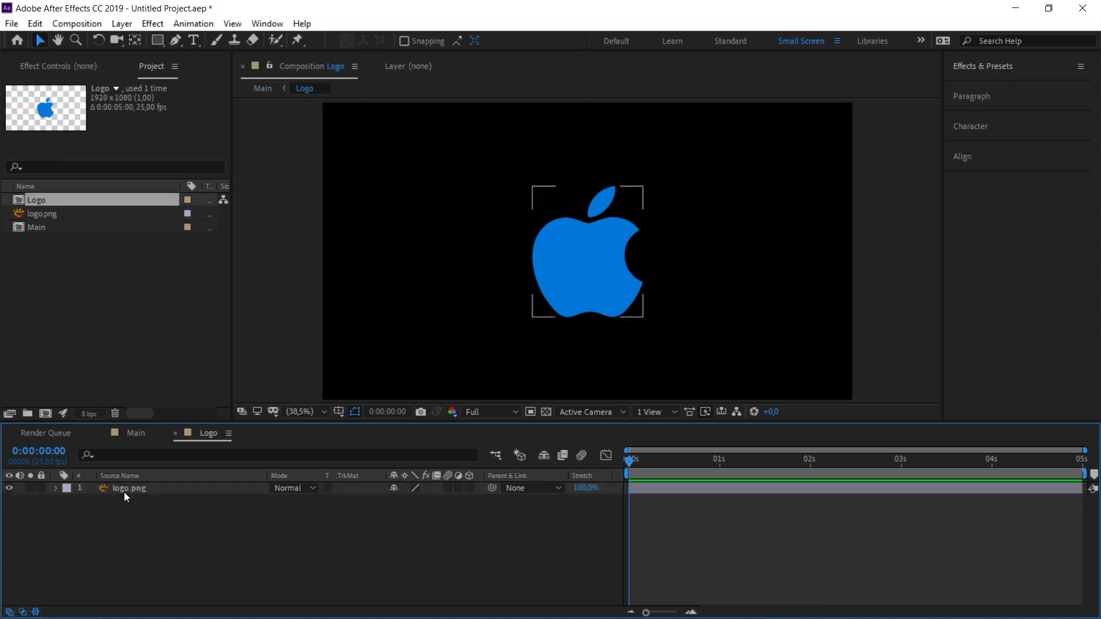
left_click(136, 435)
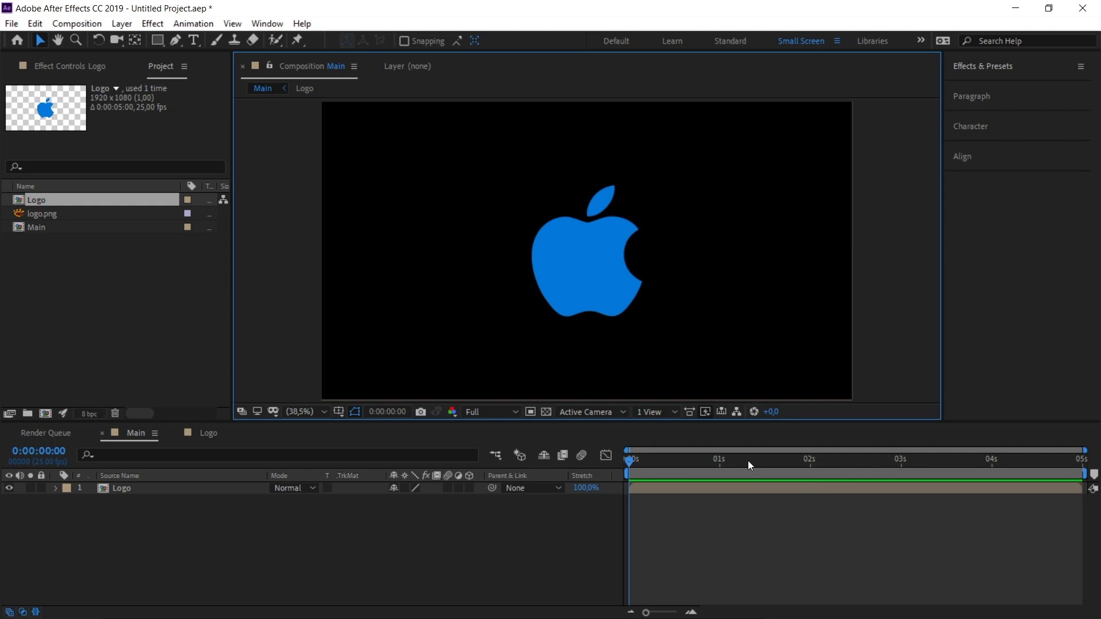
- Split the Logo layer in the Main composition at 0:00:01:20
left_click(148, 491)
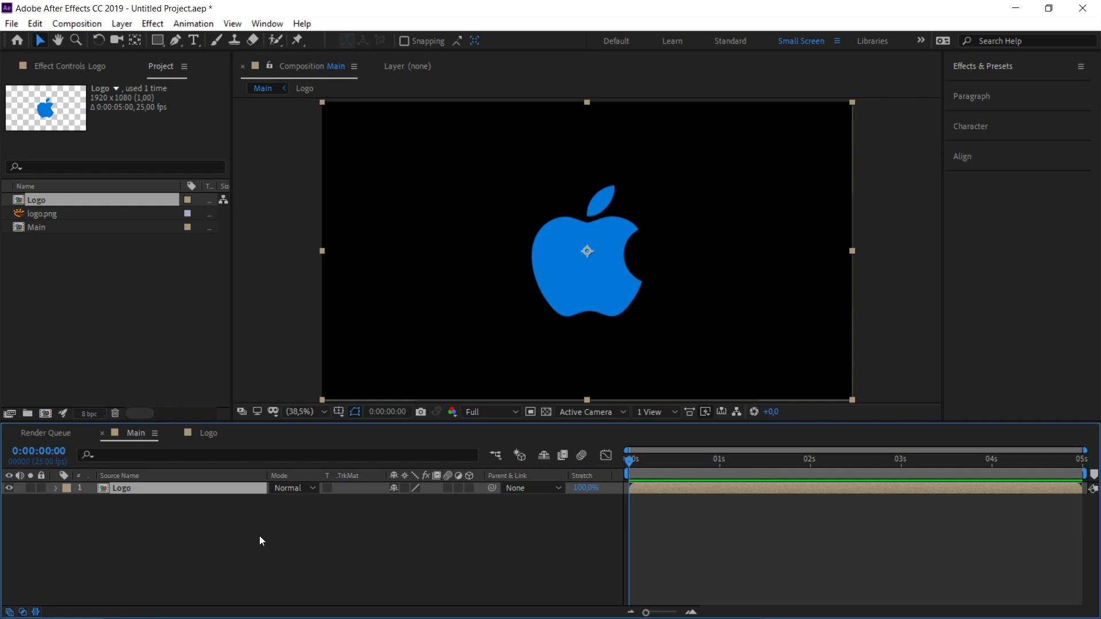
left_click(792, 459)
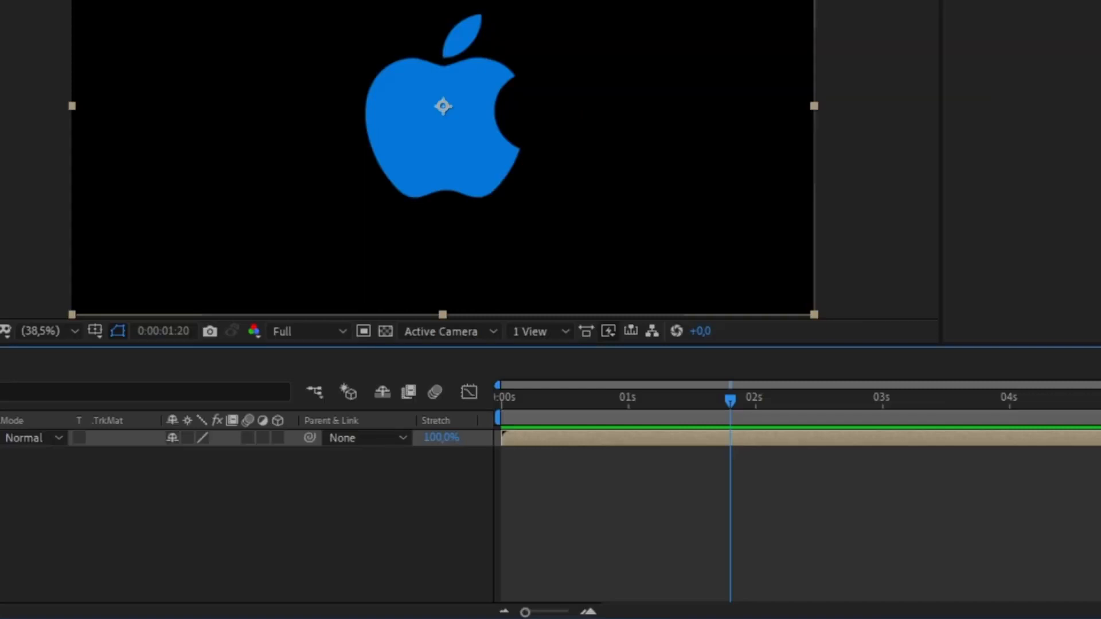
key("ctrl+shift+d")
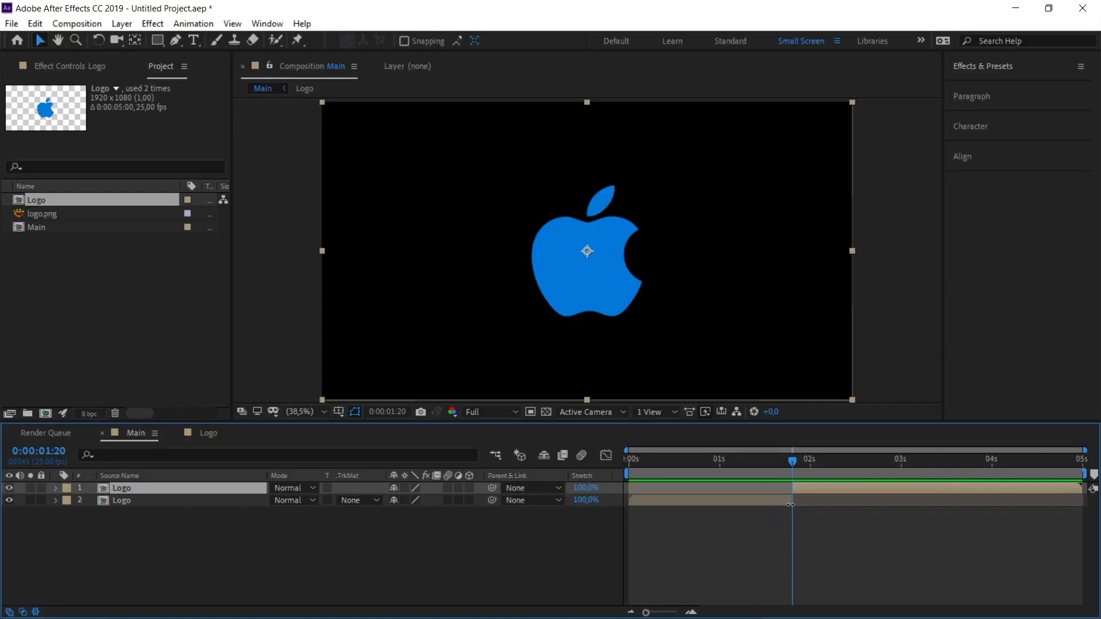
- Shift the second Logo segment five frames earlier to start at 0:00:01:15, overlapping the first segment, and scrub through the timeline
key("Page_Up")
key("Page_Up")
key("Page_Up")
key("Page_Up")
key("Page_Up")
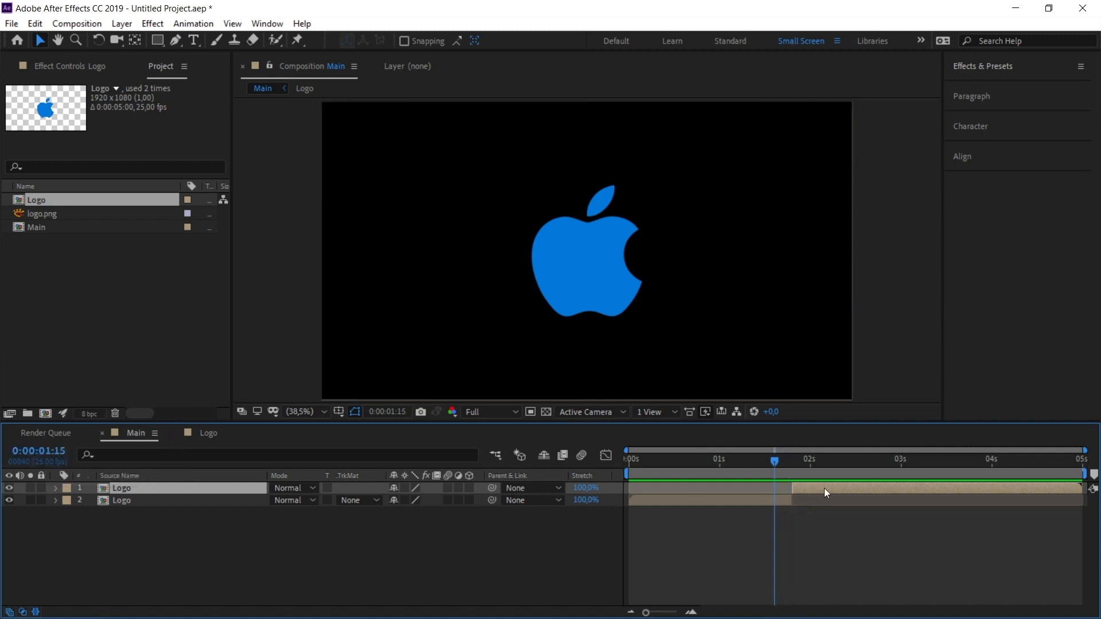
key("shift")
left_click_drag(814, 488, 766, 487)
left_click_drag(659, 459, 762, 467)
left_click_drag(660, 464, 659, 465)
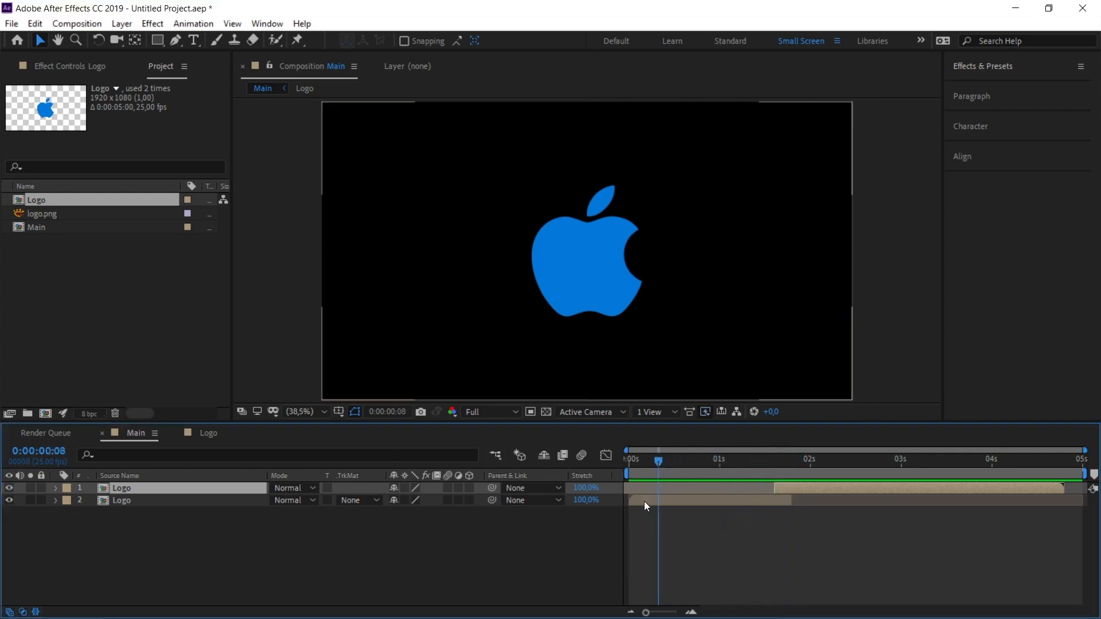
- Find the CC Ball Action effect and apply it to the first Logo segment on layer 2
left_click(664, 500)
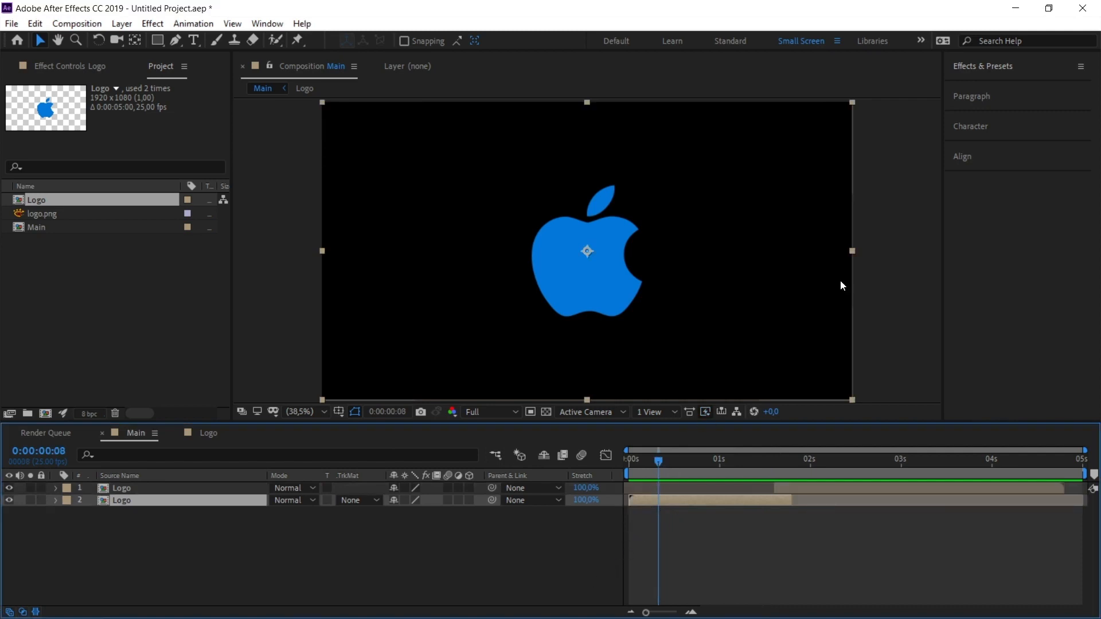
left_click(268, 23)
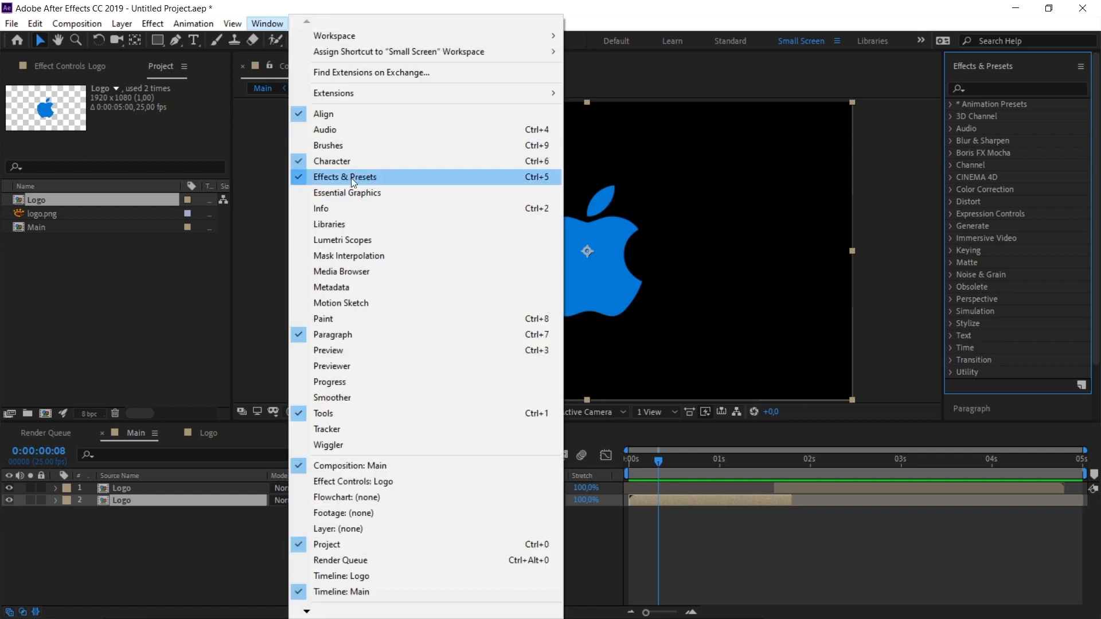
left_click(318, 177)
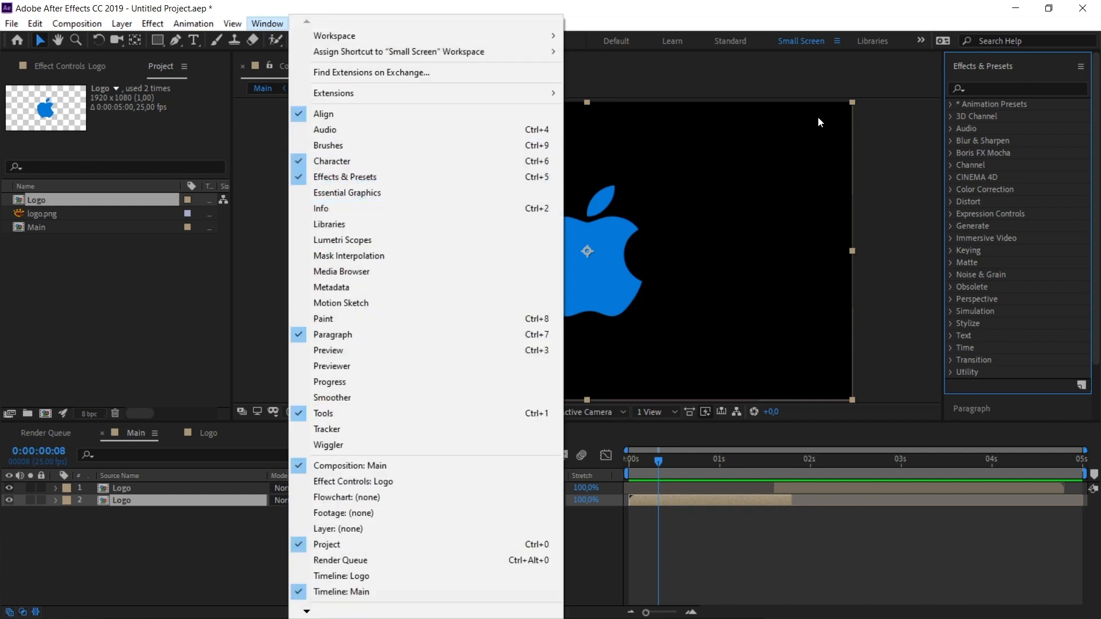
type("CC Ball")
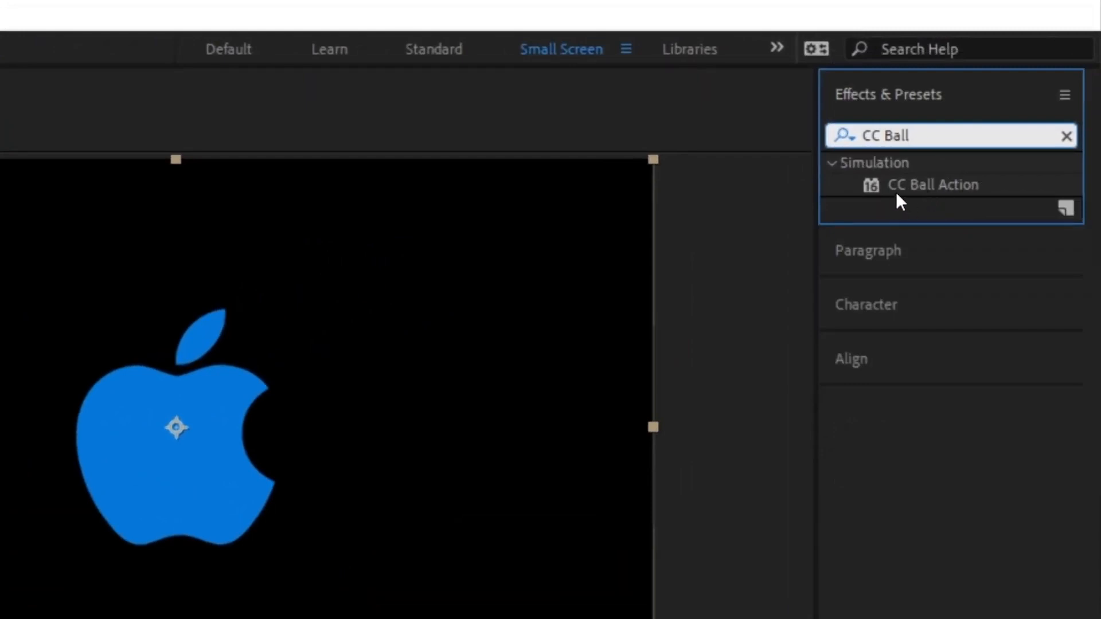
left_click_drag(924, 183, 360, 618)
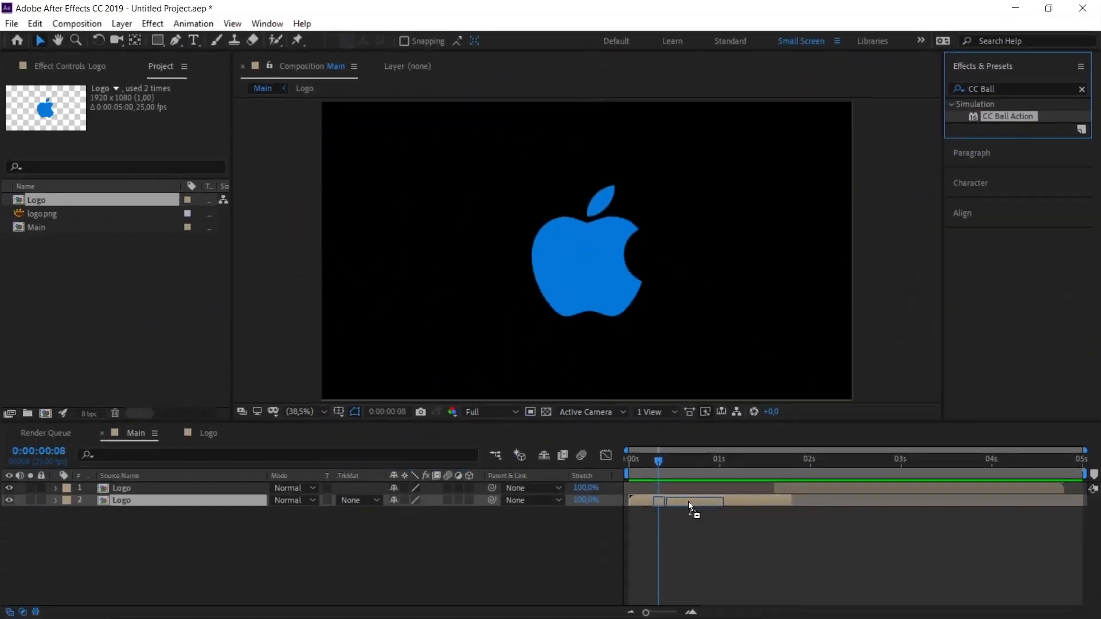
left_click_drag(689, 501, 687, 500)
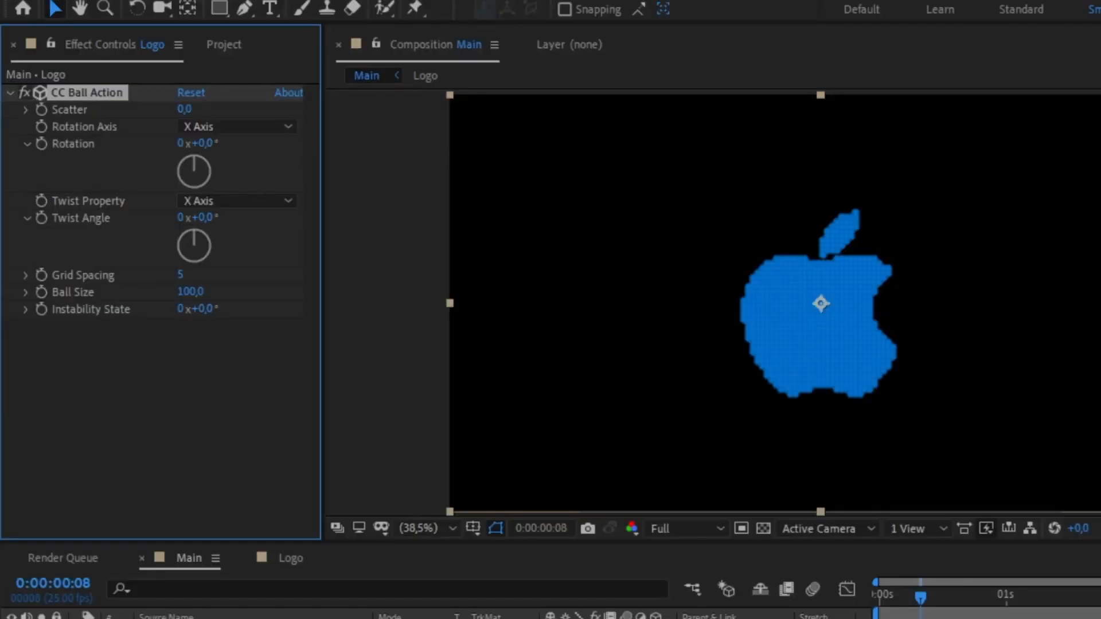
- Set CC Ball Action's Grid Spacing to 2 and Ball Size to 50, and inspect the result in an enlarged composition view
left_click(182, 274)
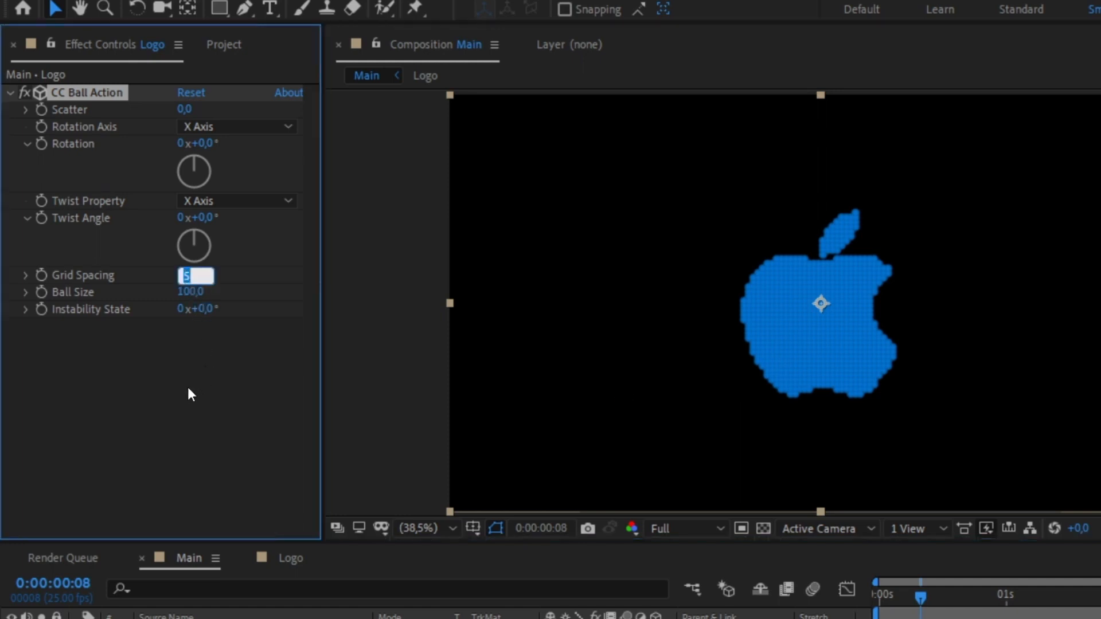
type("2")
key("Return")
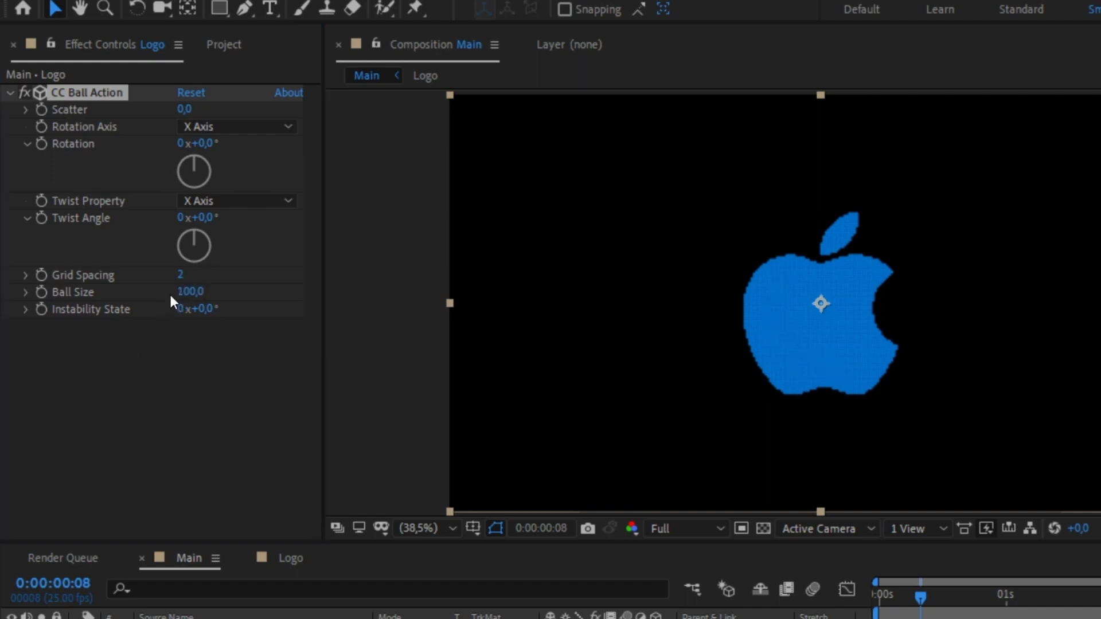
left_click(189, 292)
type("50")
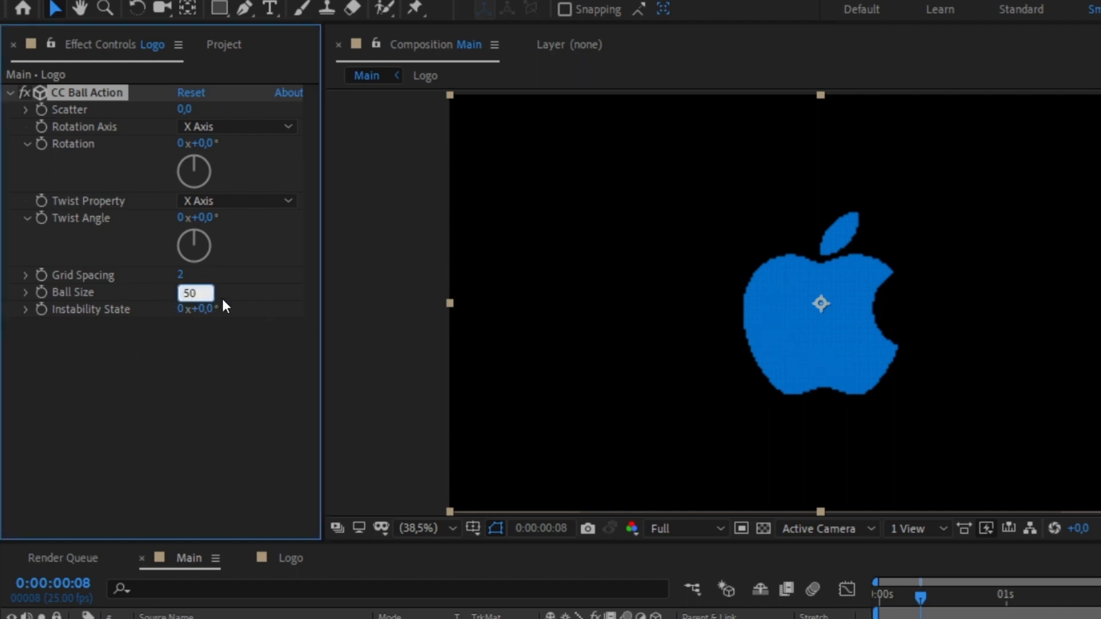
key("Return")
key("grave")
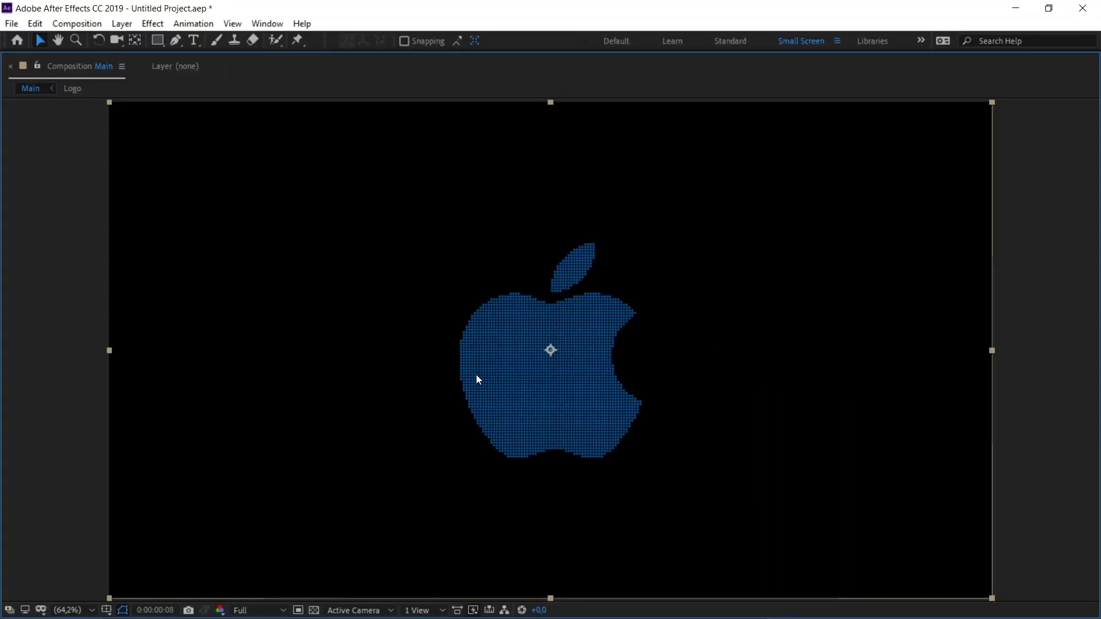
key("grave")
- Set the Twist Property to Random and test a larger Twist Angle, undoing the test change
left_click(178, 180)
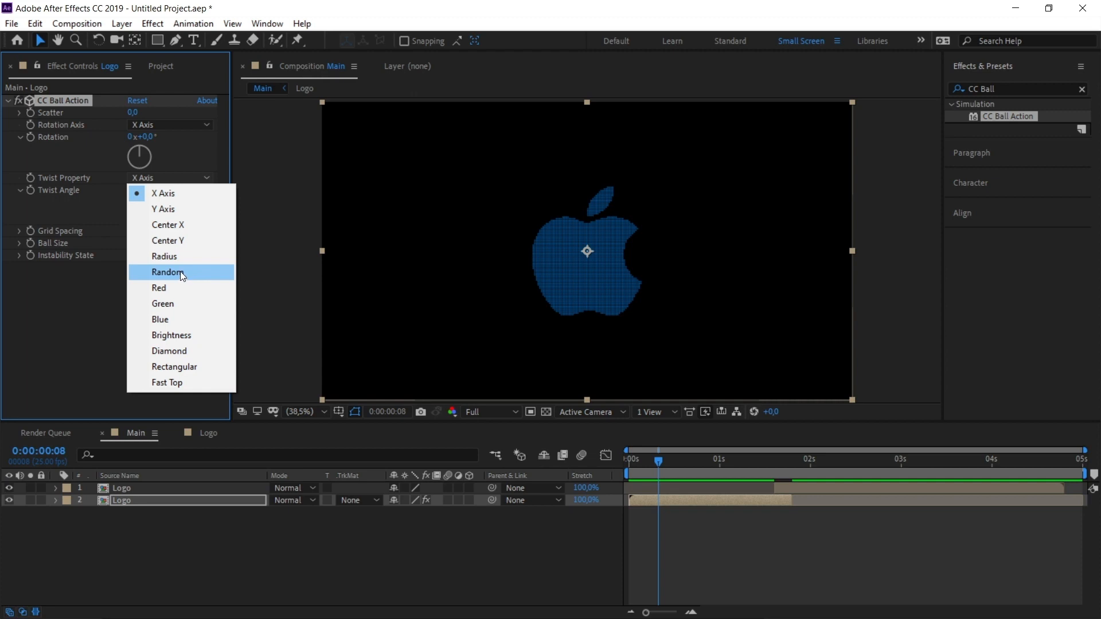
left_click(251, 331)
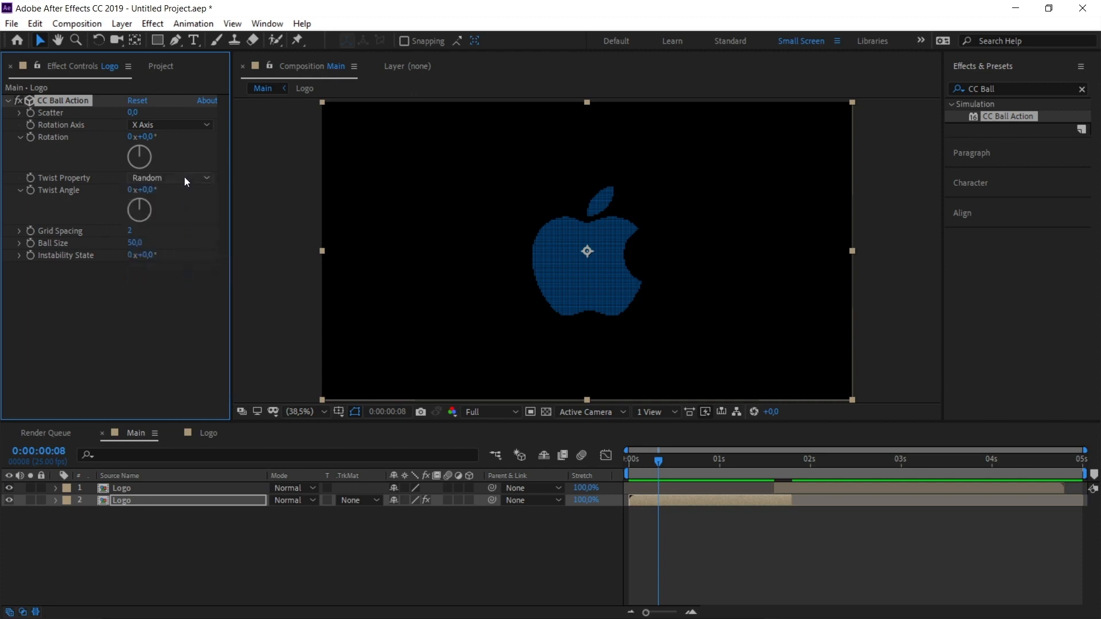
left_click_drag(143, 189, 277, 222)
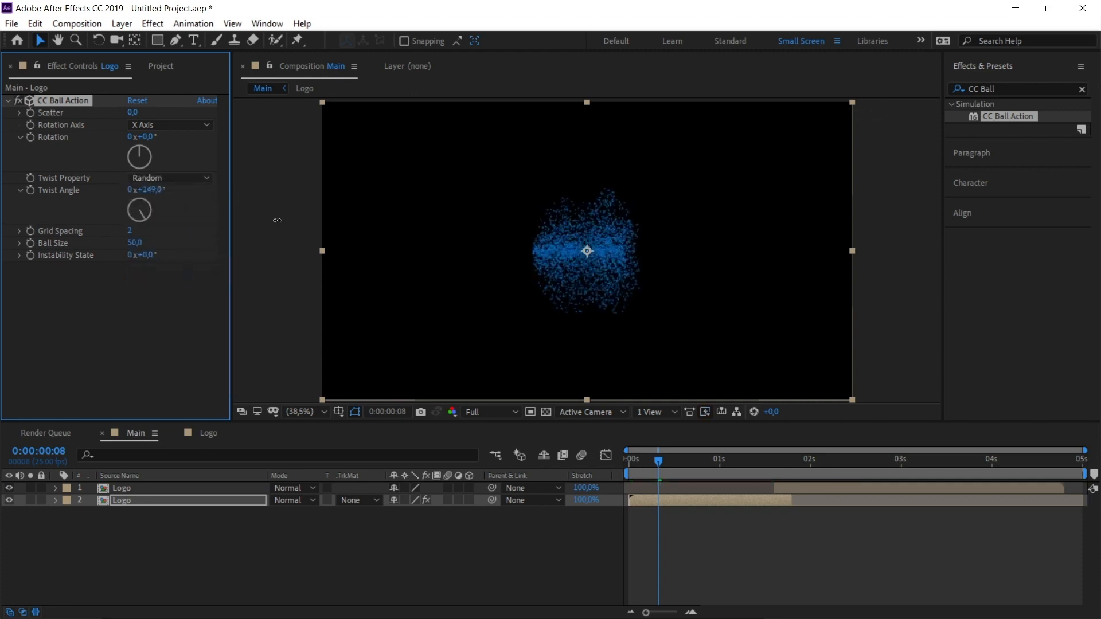
key("ctrl+z")
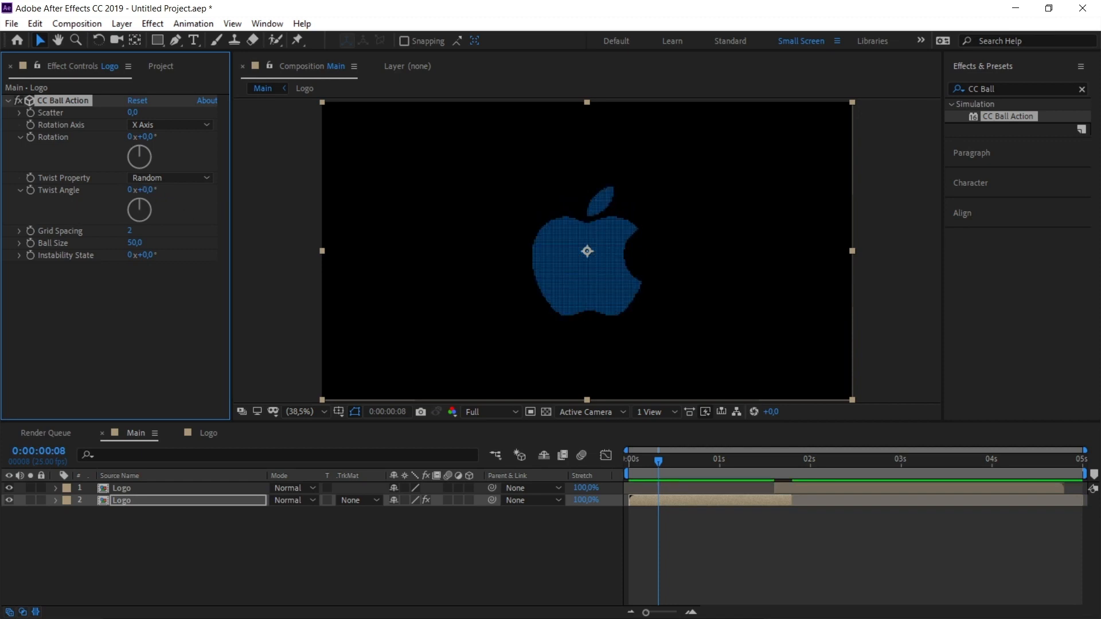
- Enable keyframing for Scatter and Twist Angle at 0:00:00:00 and reveal the keyframed properties of layer 2 in the timeline
left_click_drag(659, 461, 613, 461)
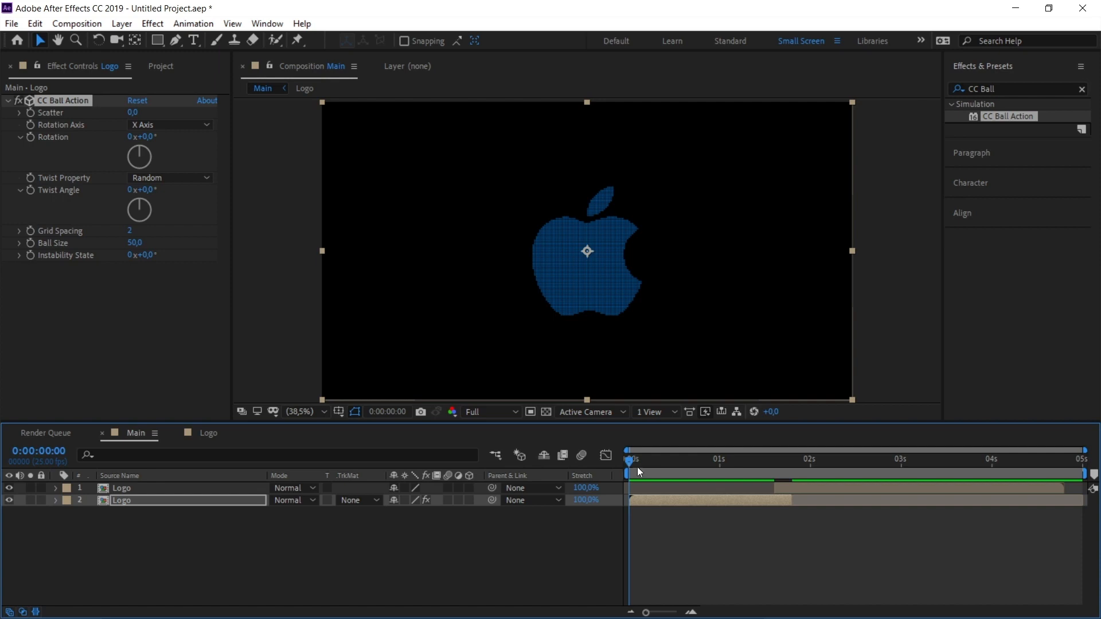
left_click(31, 111)
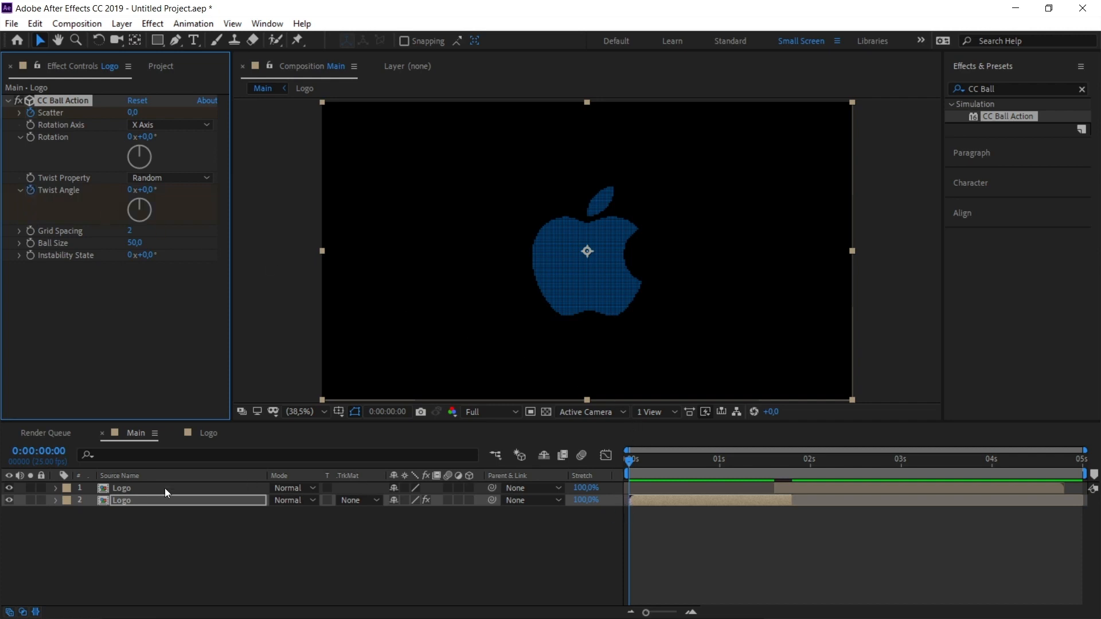
left_click(121, 500)
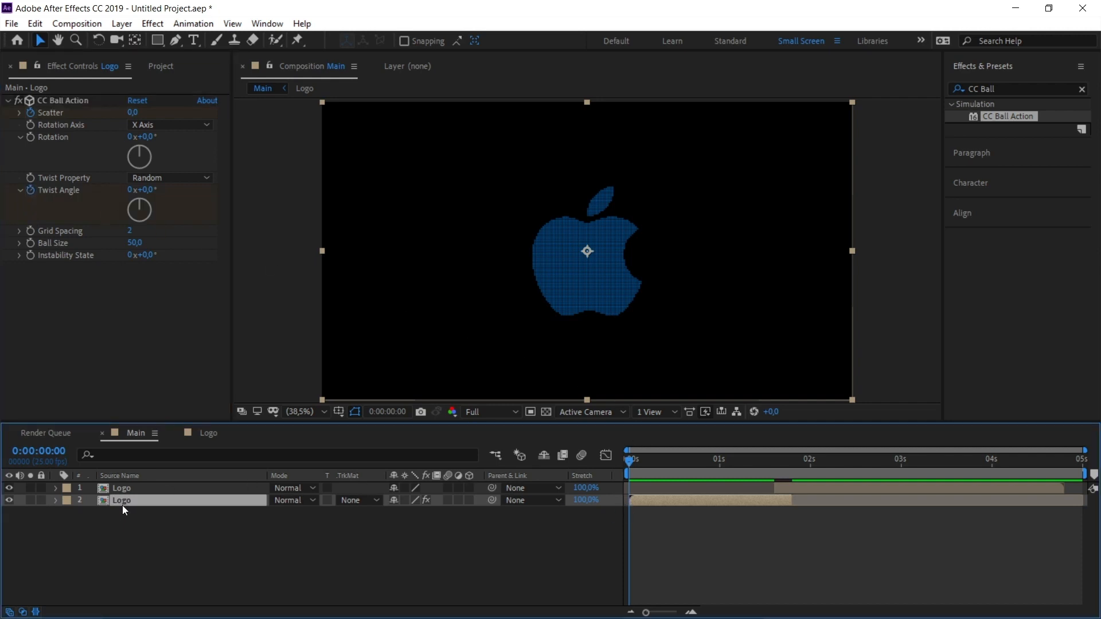
key("u")
- Set the first keyframes to a Twist Angle of 1 full revolution and a Scatter of 250
left_click(133, 190)
type("1")
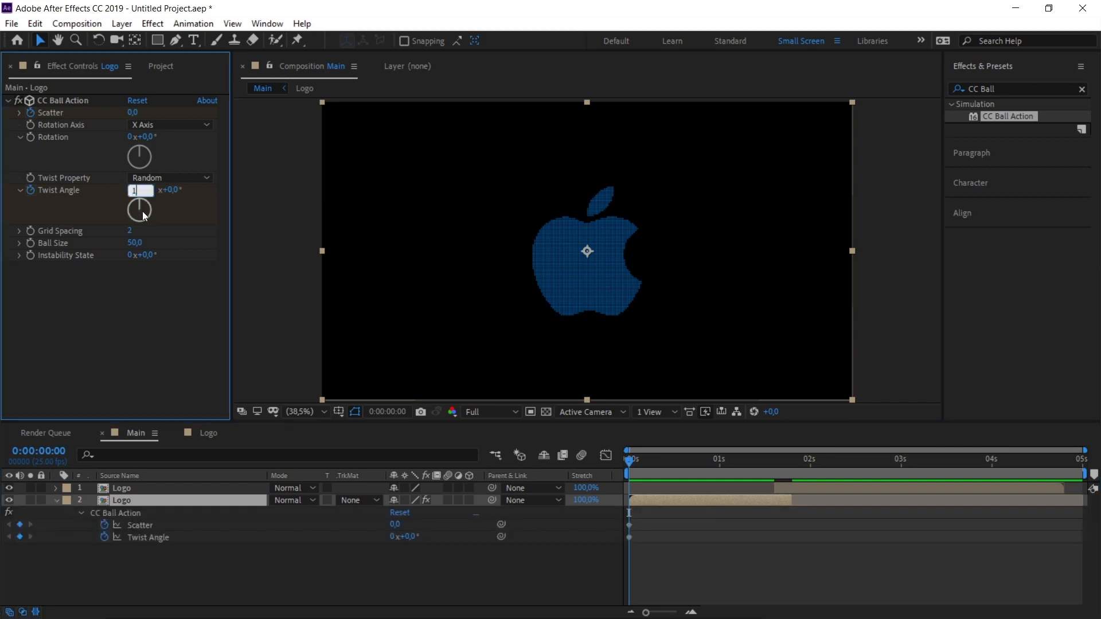
key("Return")
left_click(137, 113)
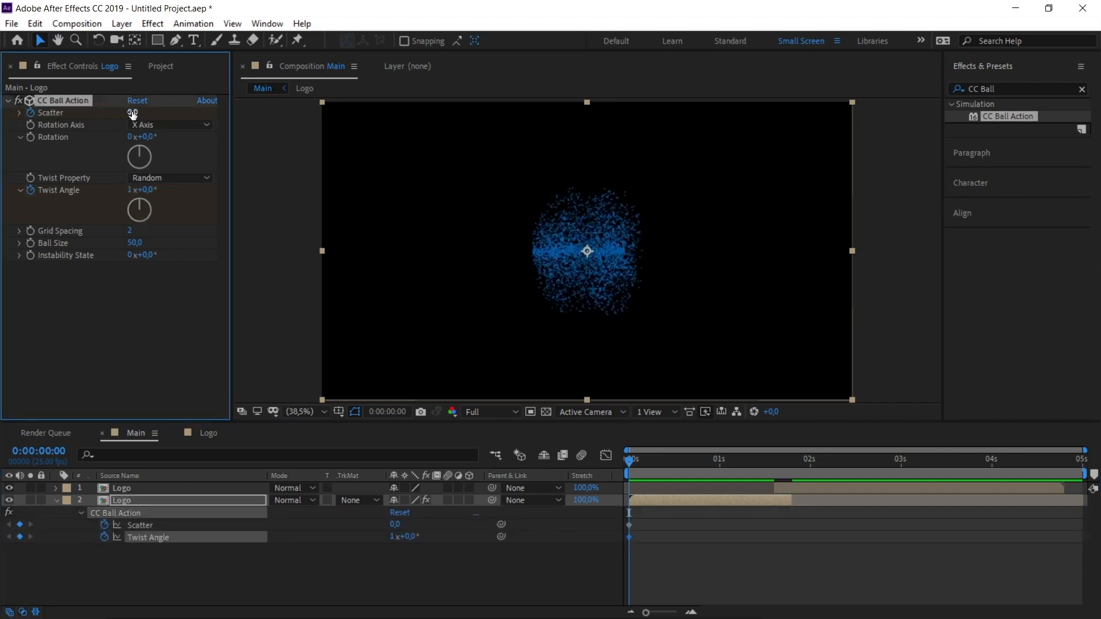
type("250")
key("Return")
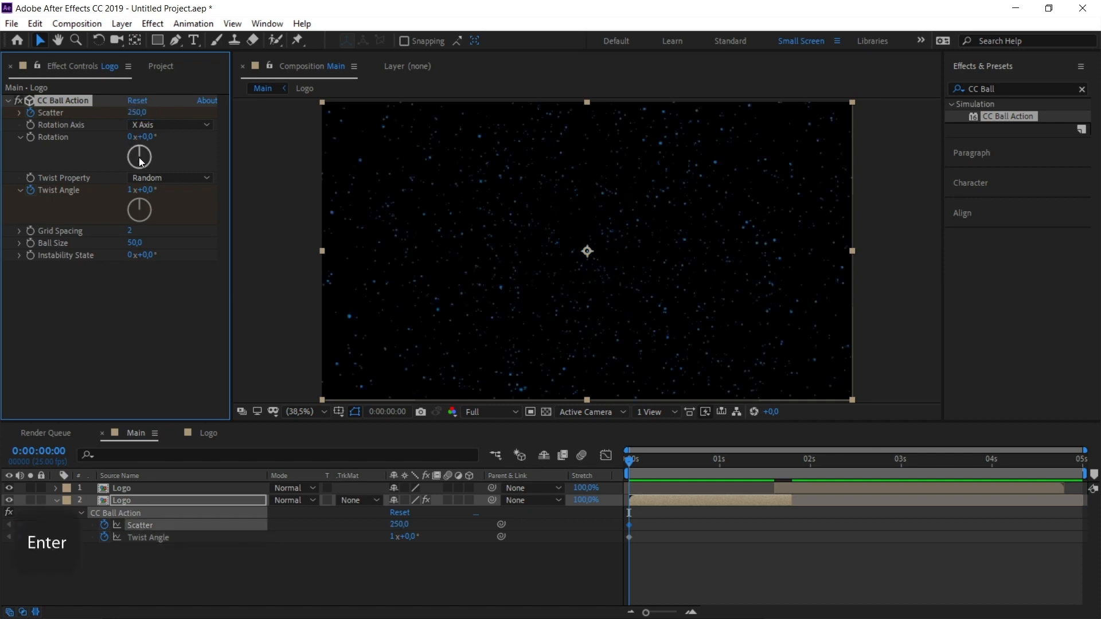
- At 0:00:01:19, add end keyframes on layer 2 with CC Ball Action's Twist Angle at 0° and Scatter at 0
left_click_drag(629, 460, 796, 468)
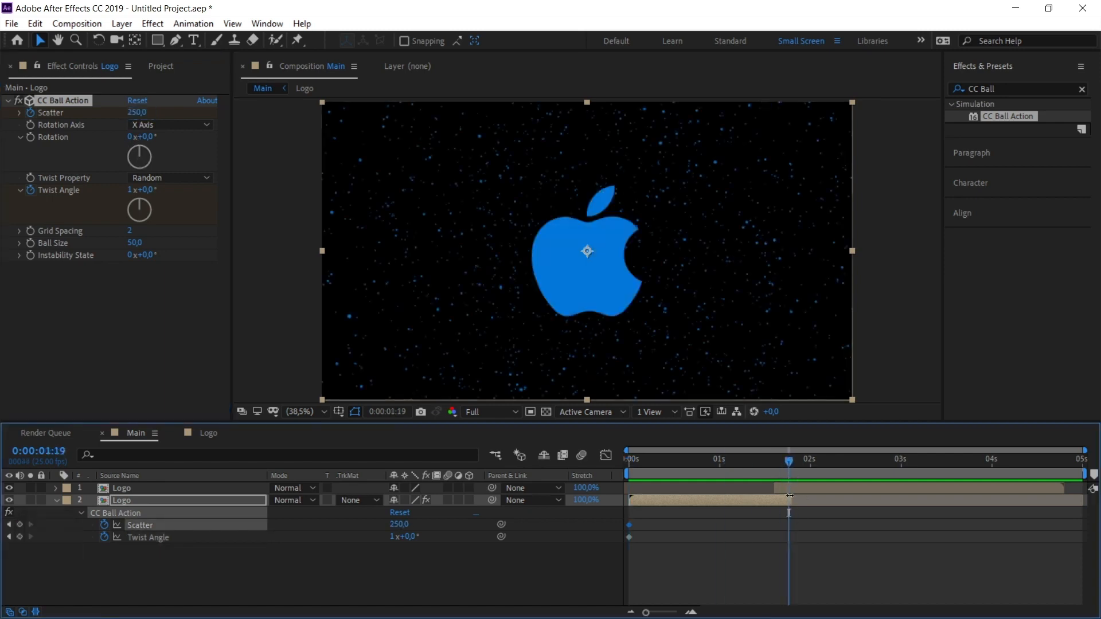
left_click(130, 189)
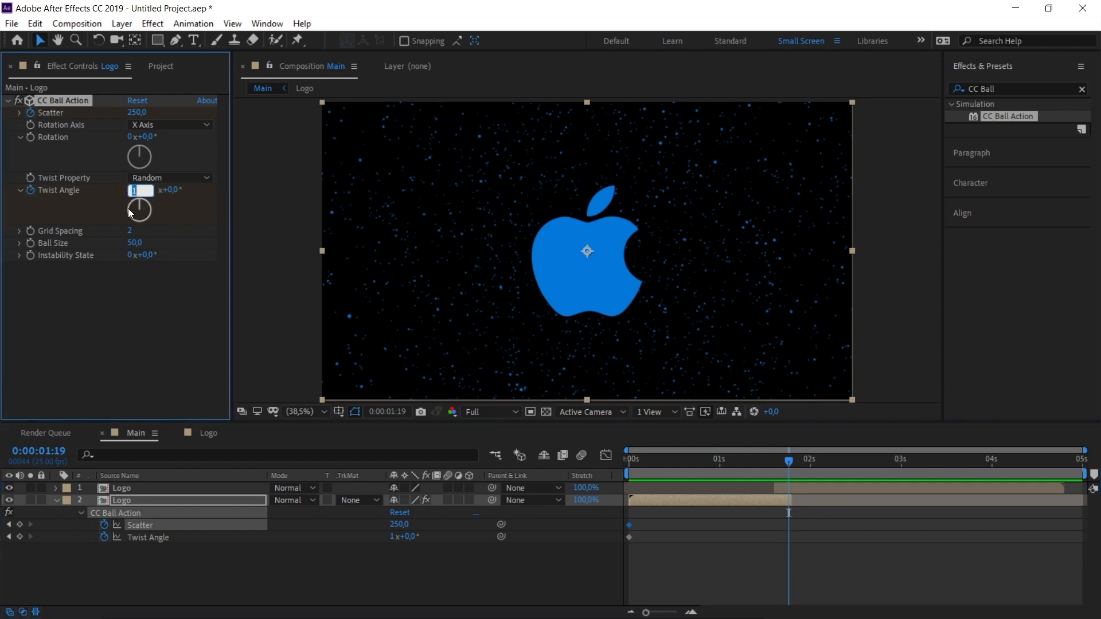
type("0")
key("Return")
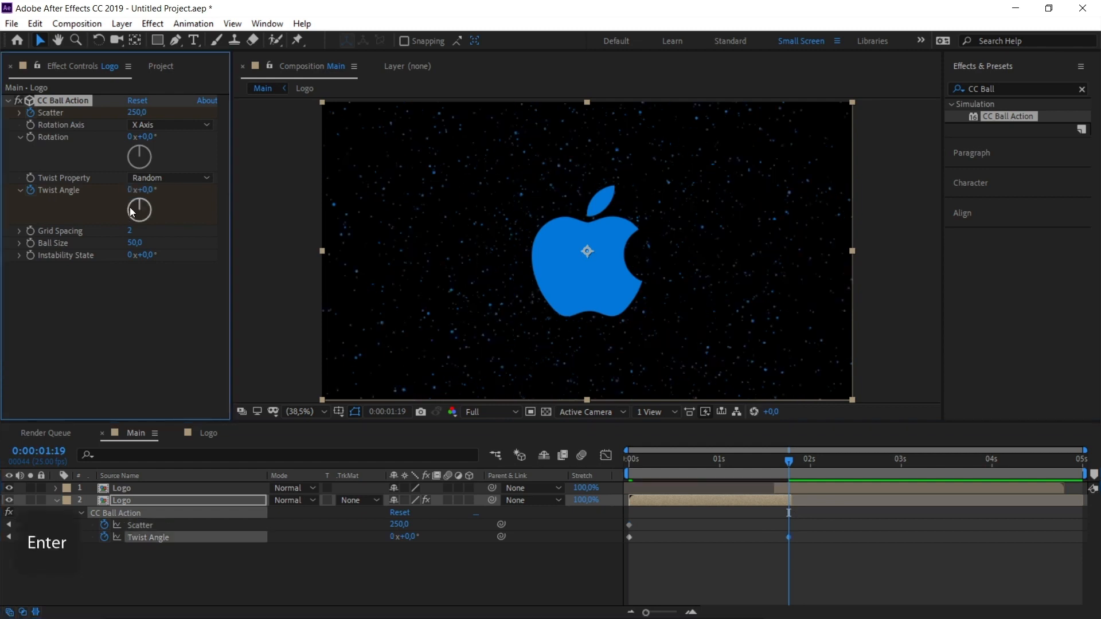
left_click(136, 112)
type("0")
key("Return")
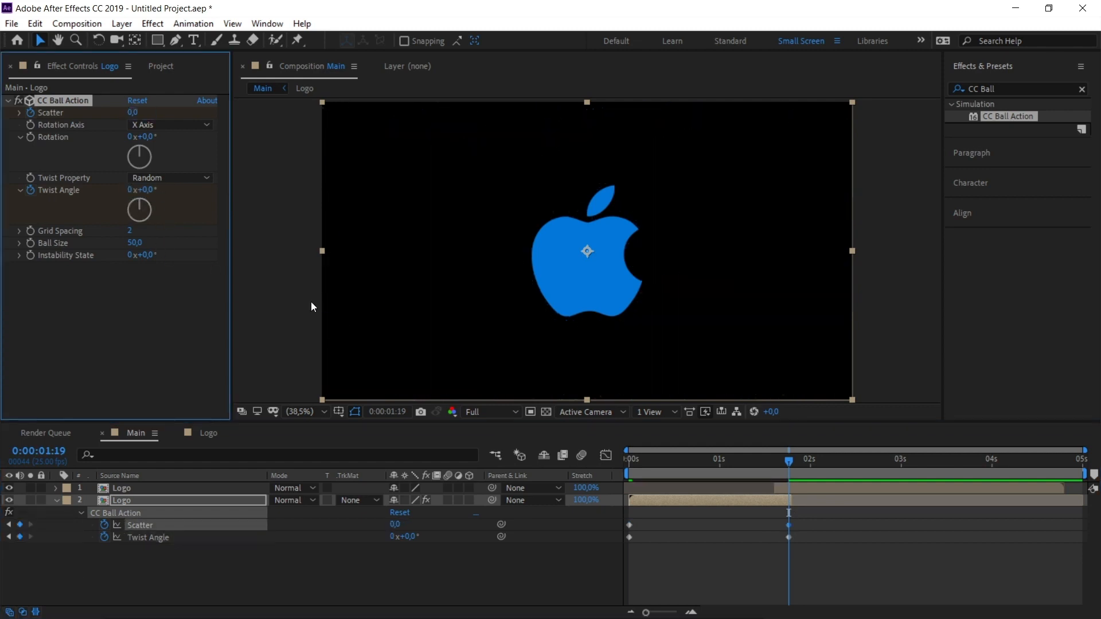
- Preview the particle animation from the start of the composition and return to 0:00:00:00
left_click(634, 455)
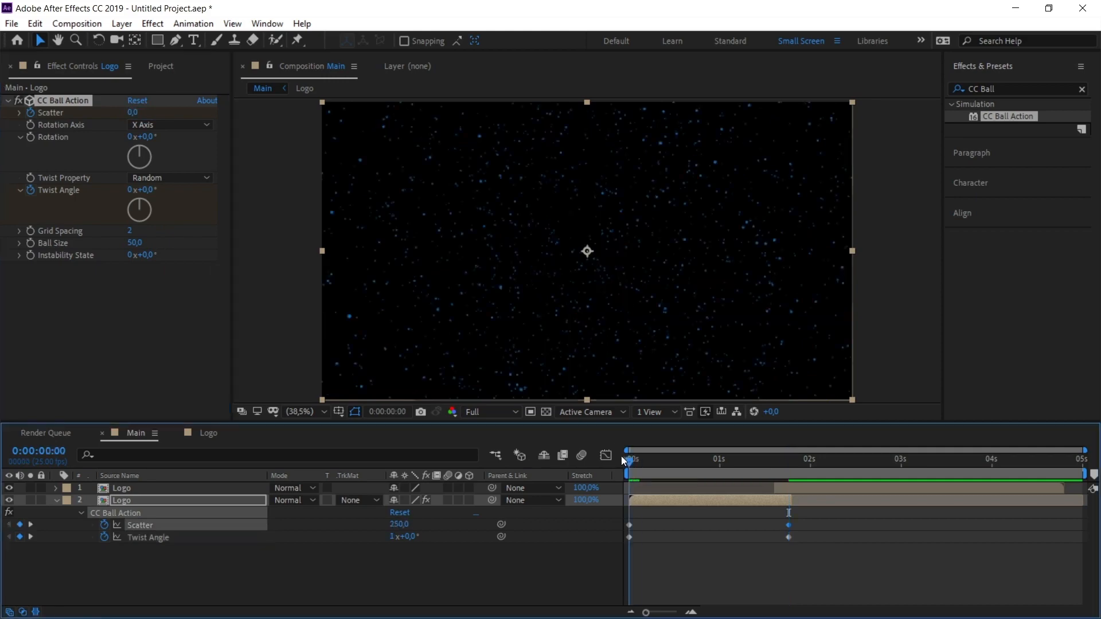
key("space")
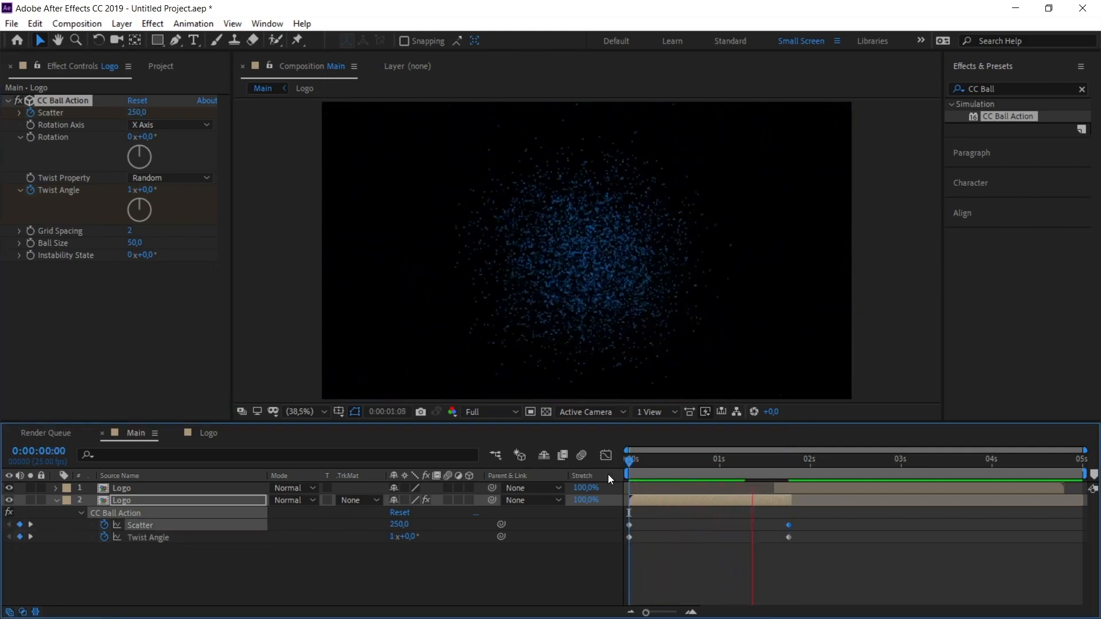
left_click(642, 454)
mouse_move(643, 455)
left_mouse_down()
mouse_move(734, 455)
mouse_move(624, 460)
left_mouse_up()
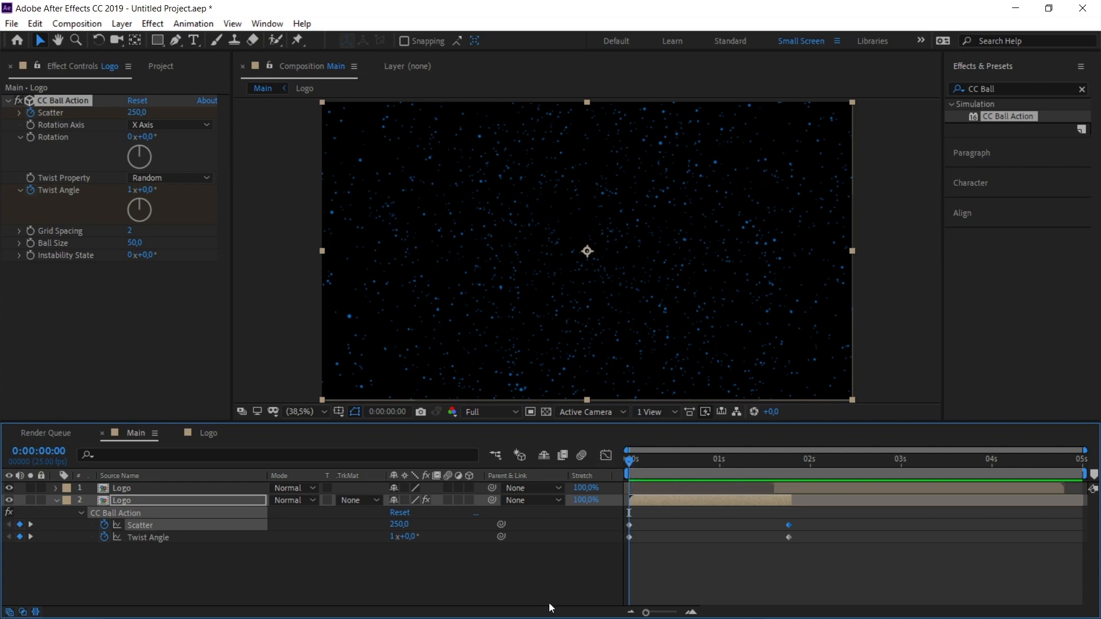
- Fade in layer 2 with Opacity keyframes of 0% at 0:00:00:10 and 100% at 0:00:00:20, and check the fade
left_click(126, 502)
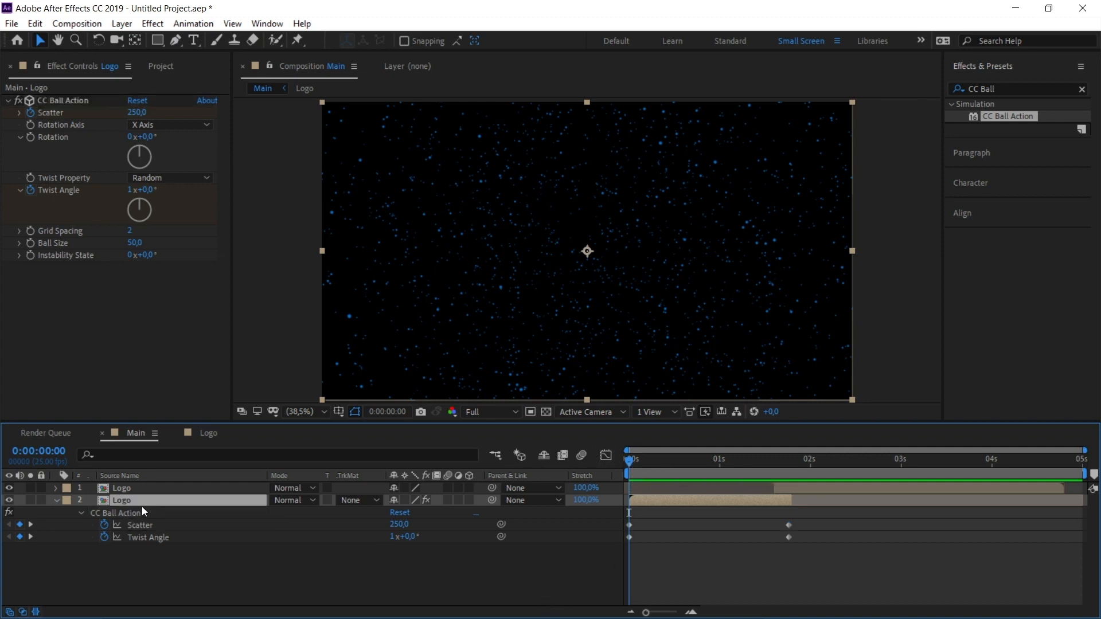
key("t")
key("shift+Page_Down")
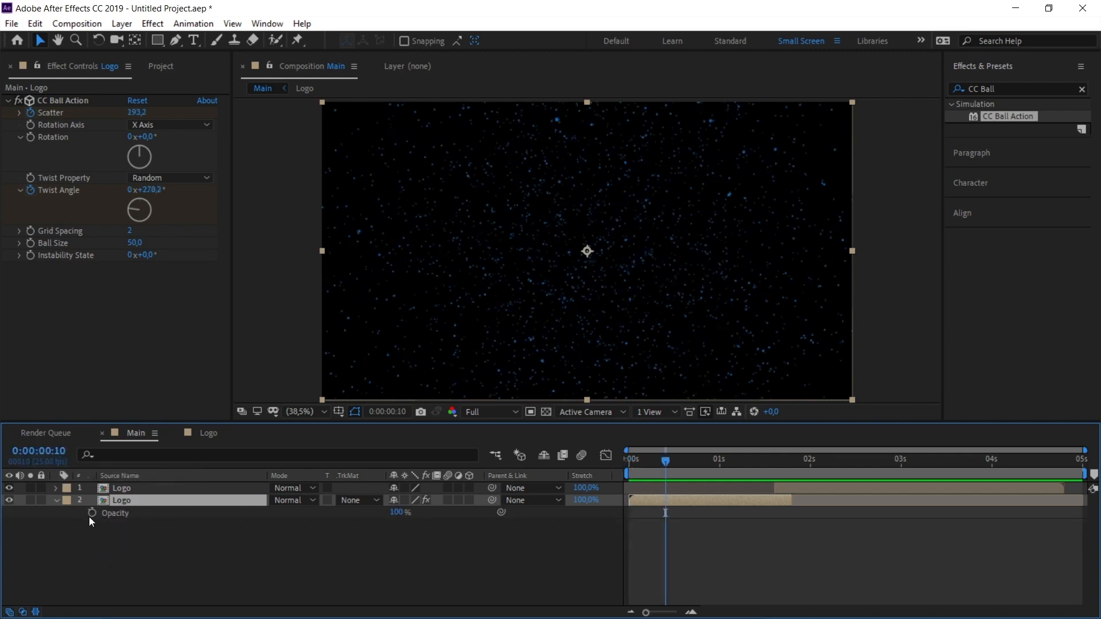
left_click(91, 513)
left_click(396, 516)
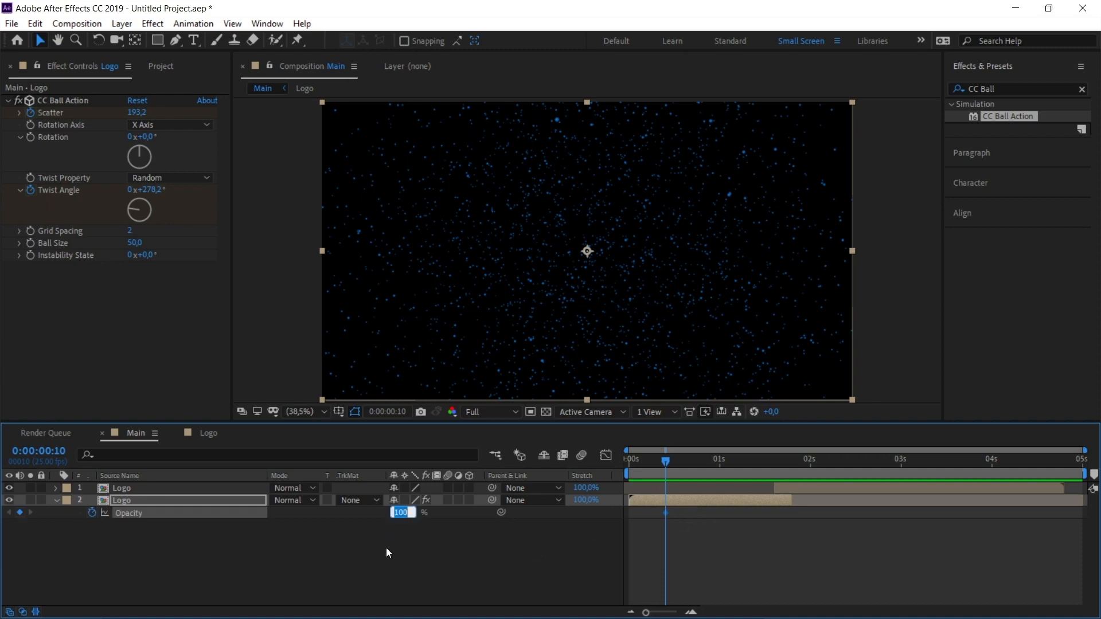
key("Return")
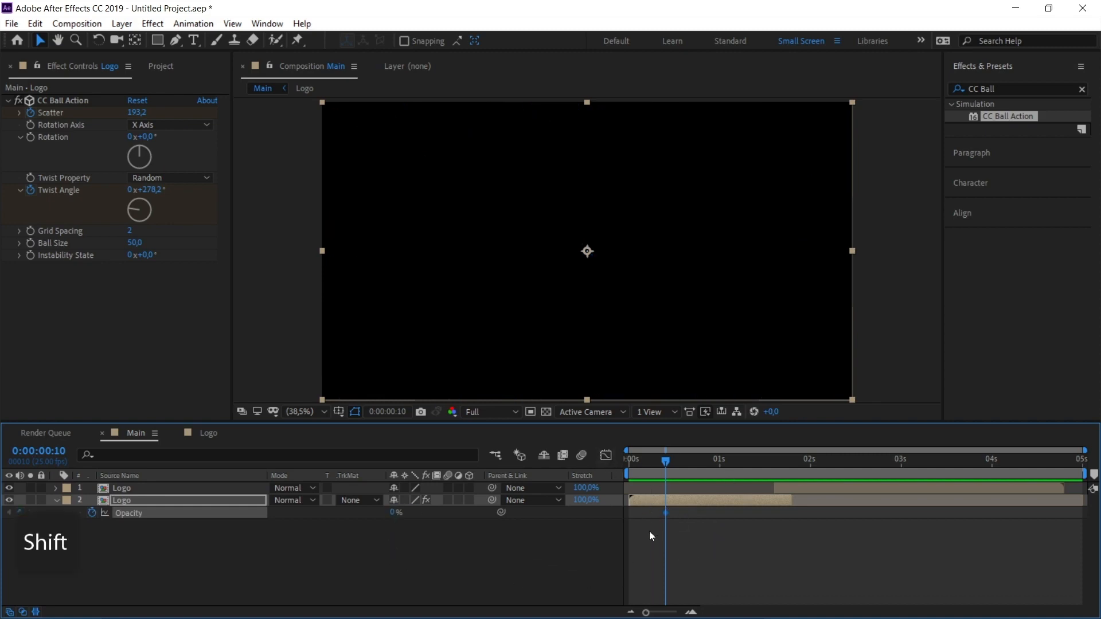
key("shift+Page_Down")
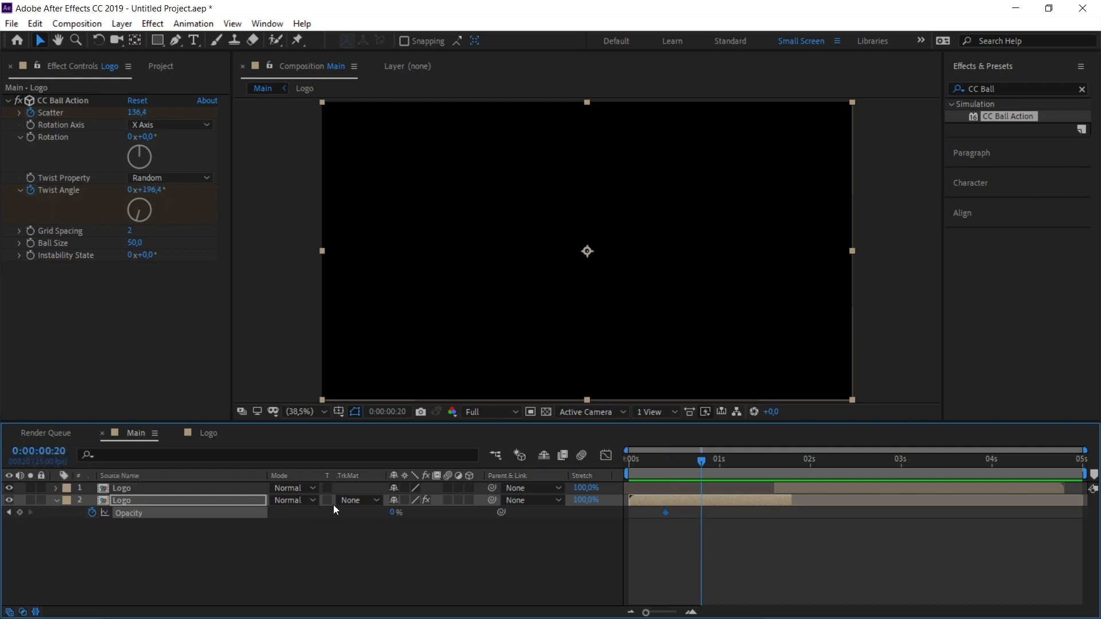
left_click_drag(395, 520, 458, 519)
left_click_drag(712, 472, 687, 491)
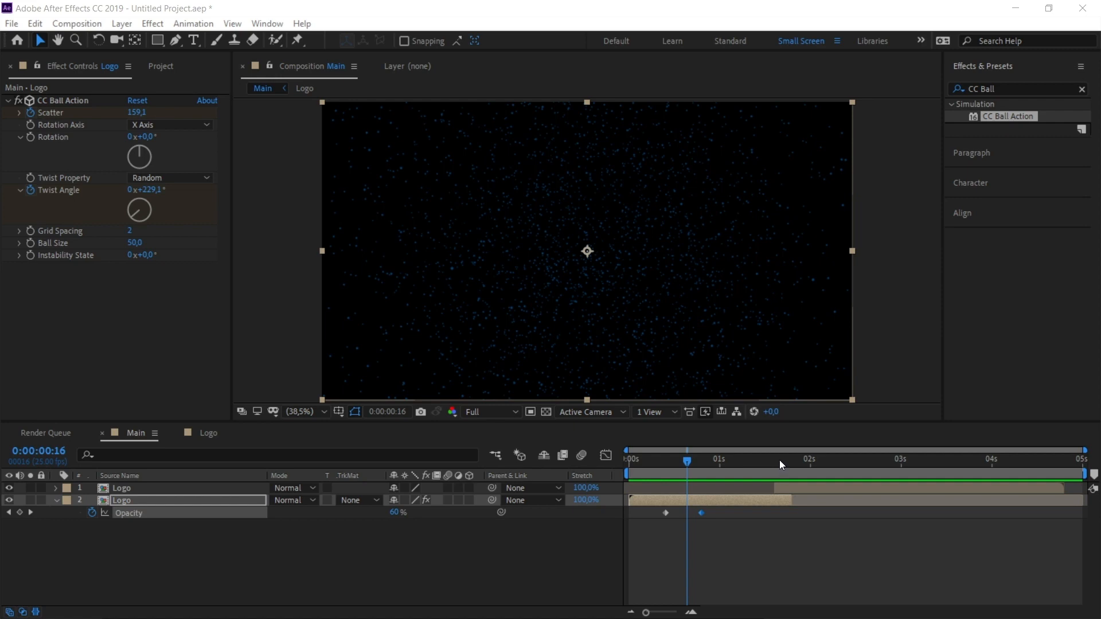
- Fade in layer 1 with Opacity keyframes of 0% at 0:00:01:15 and 100% at 0:00:01:19
left_click(792, 488)
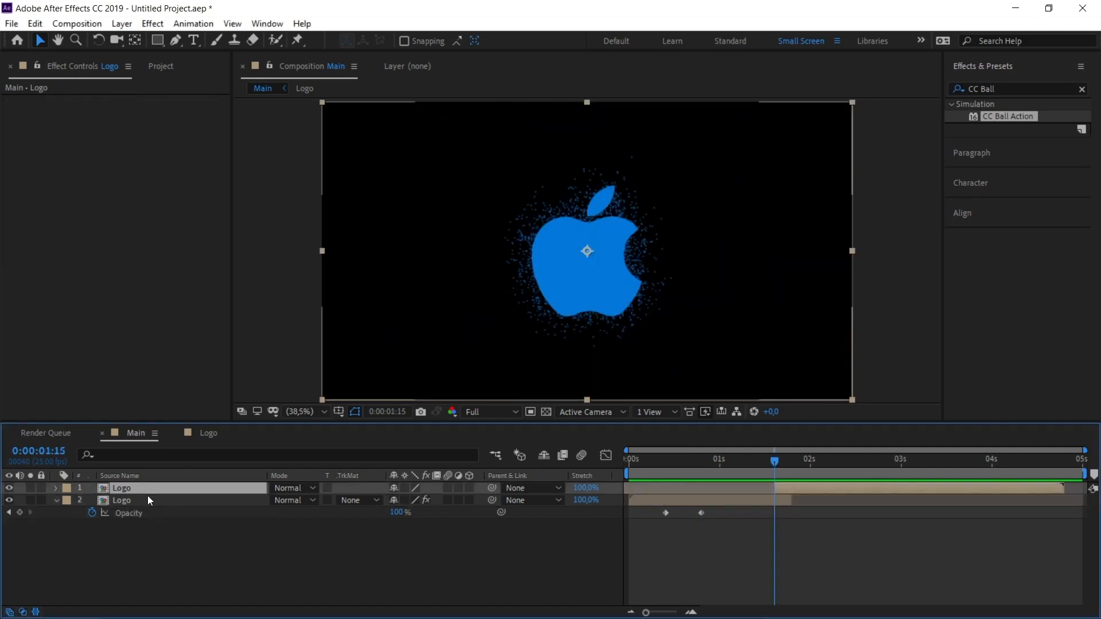
key("t")
left_click(91, 501)
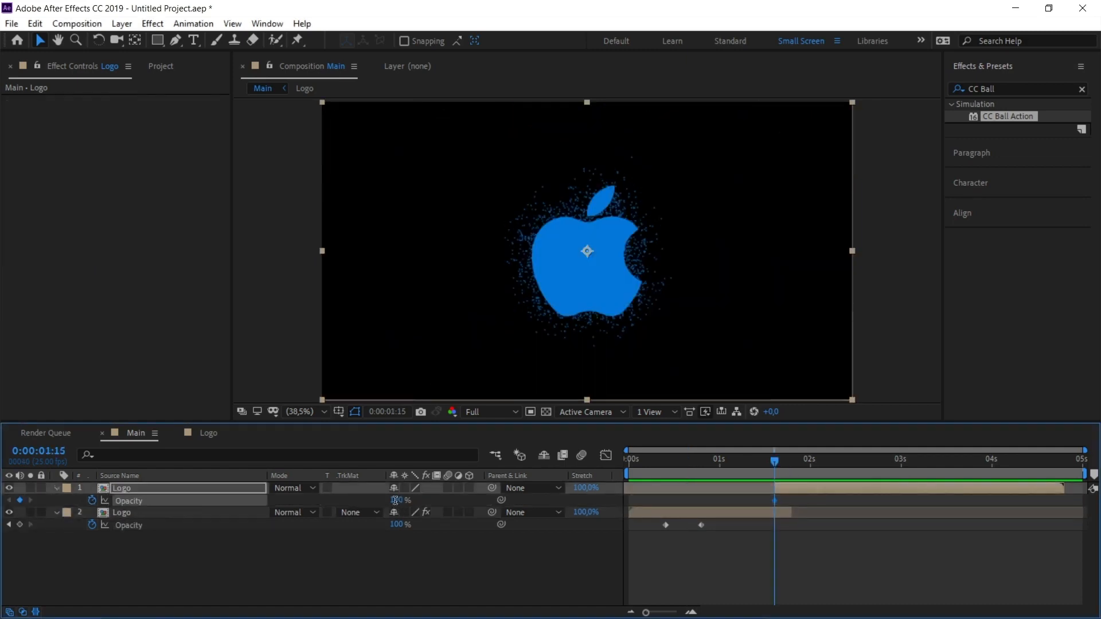
left_click(400, 500)
type("0")
key("Return")
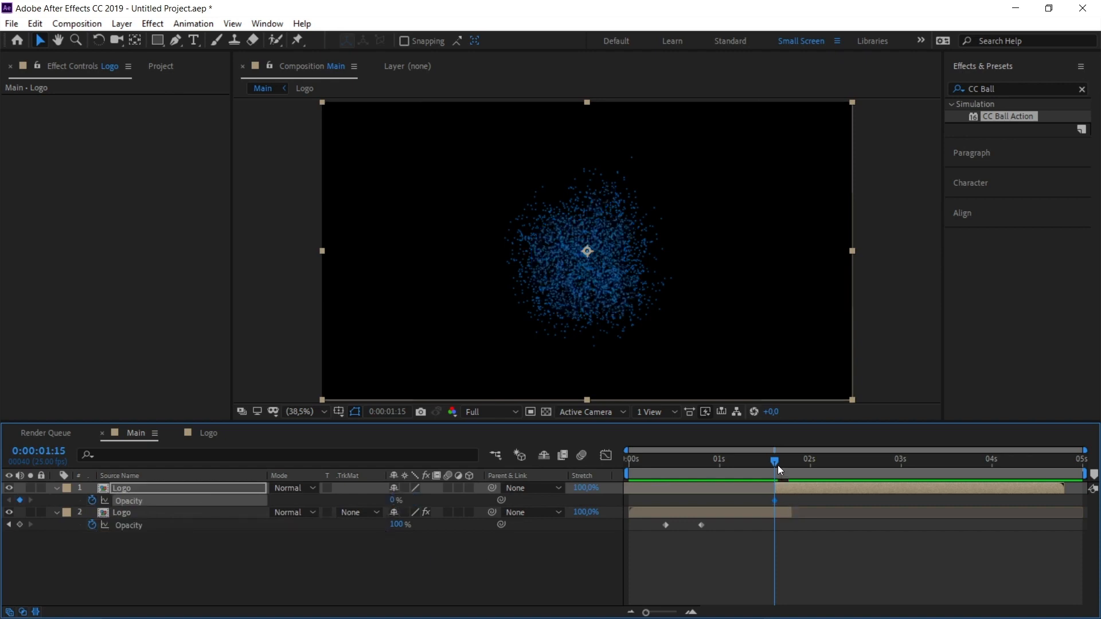
left_click_drag(783, 460, 796, 462)
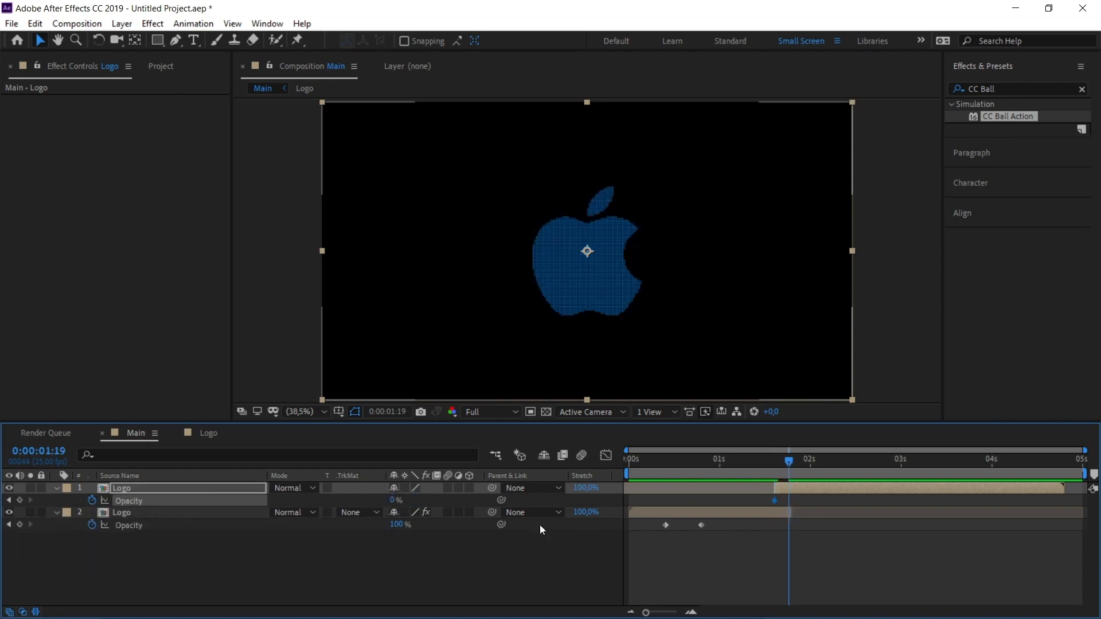
left_click(394, 500)
type("100")
key("Return")
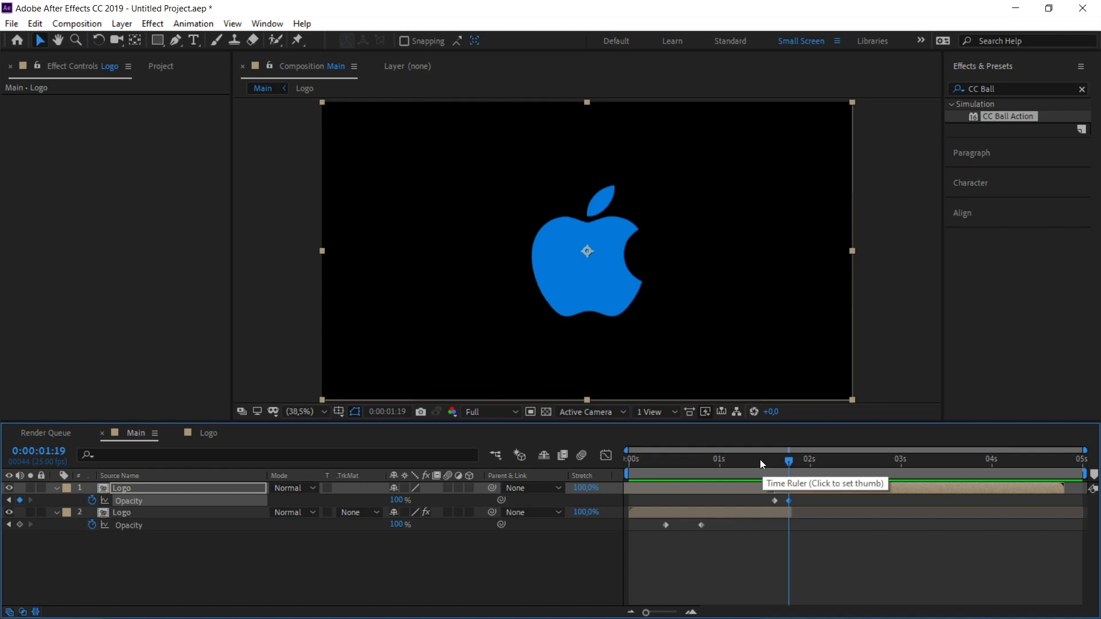
- Fade out layer 2 with Opacity keyframes of 100% at 0:00:01:15 and 0% at 0:00:01:19, and check the crossfade
mouse_move(765, 461)
left_mouse_down()
mouse_move(799, 465)
mouse_move(774, 463)
left_mouse_up()
left_click(54, 508)
left_click(19, 526)
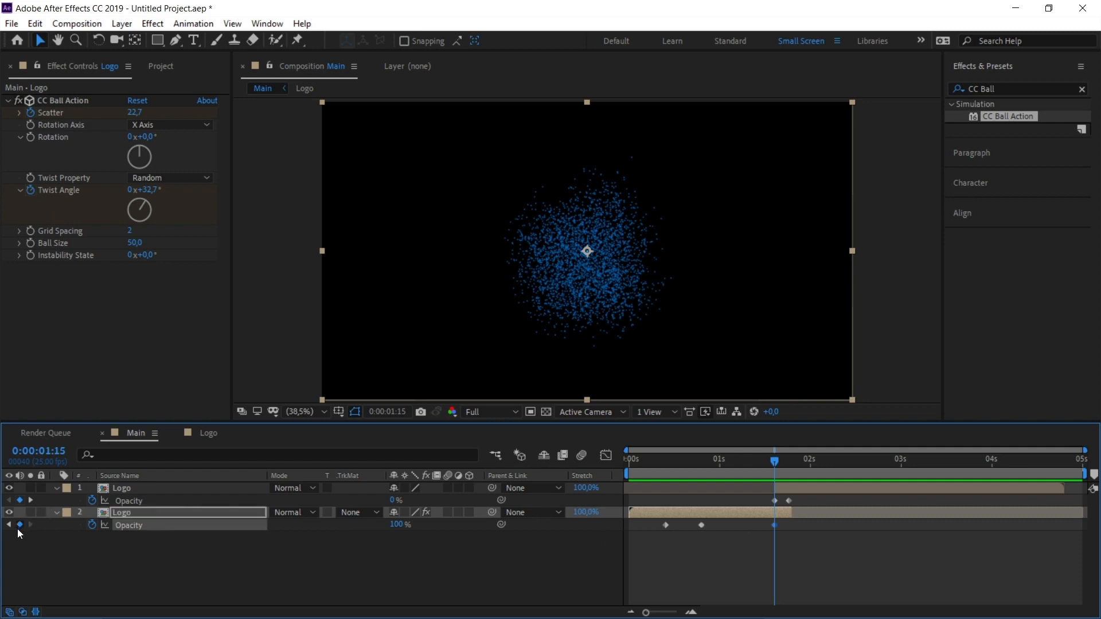
key("k")
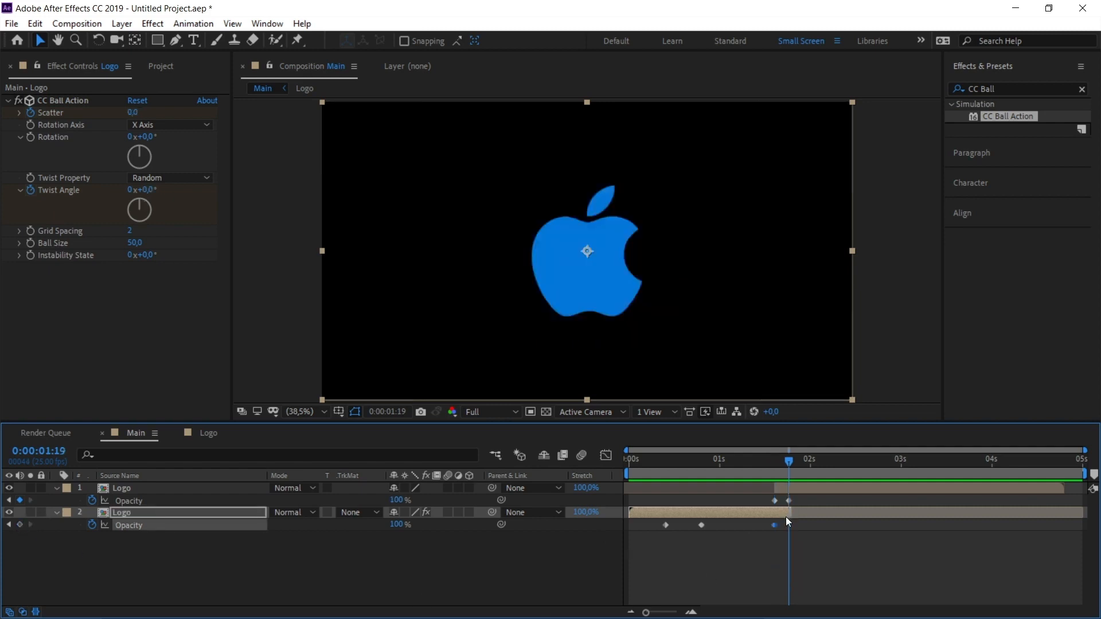
left_click(398, 525)
type("0")
key("Return")
left_click(801, 490)
left_click(720, 518)
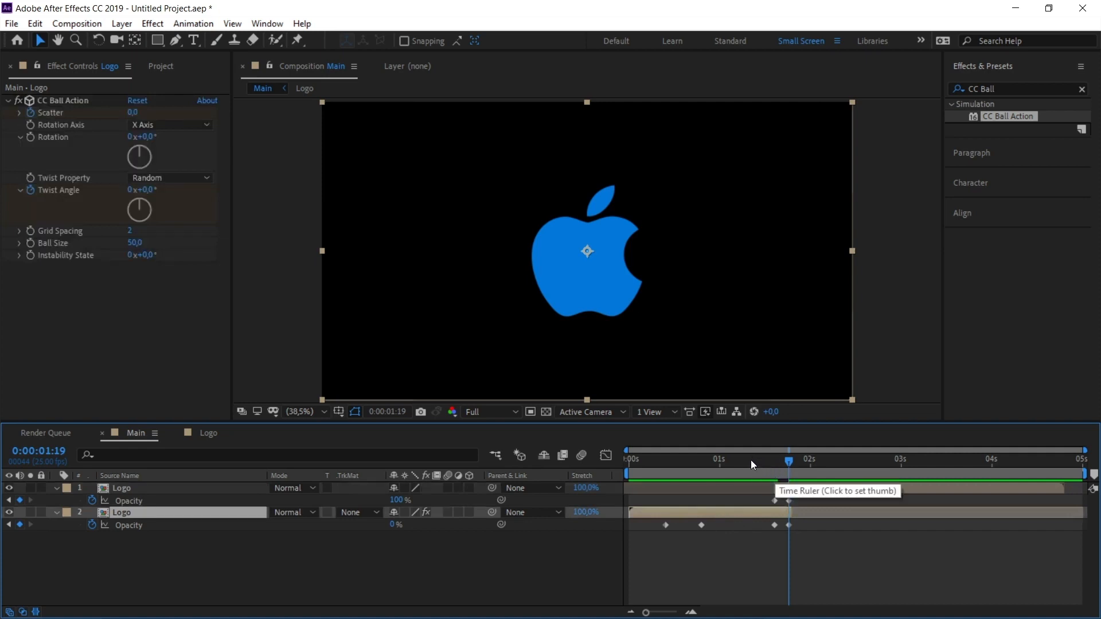
left_click_drag(748, 460, 803, 469)
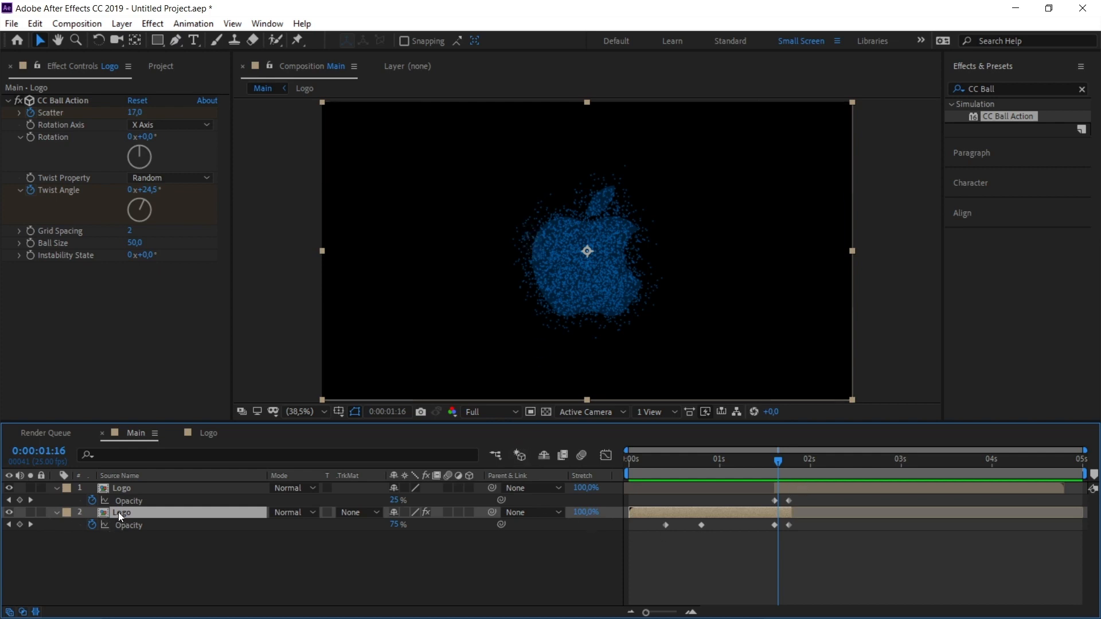
- Move layer 2's ending Scatter and Twist Angle keyframes about two frames earlier and review the transition to the solid logo
key("u")
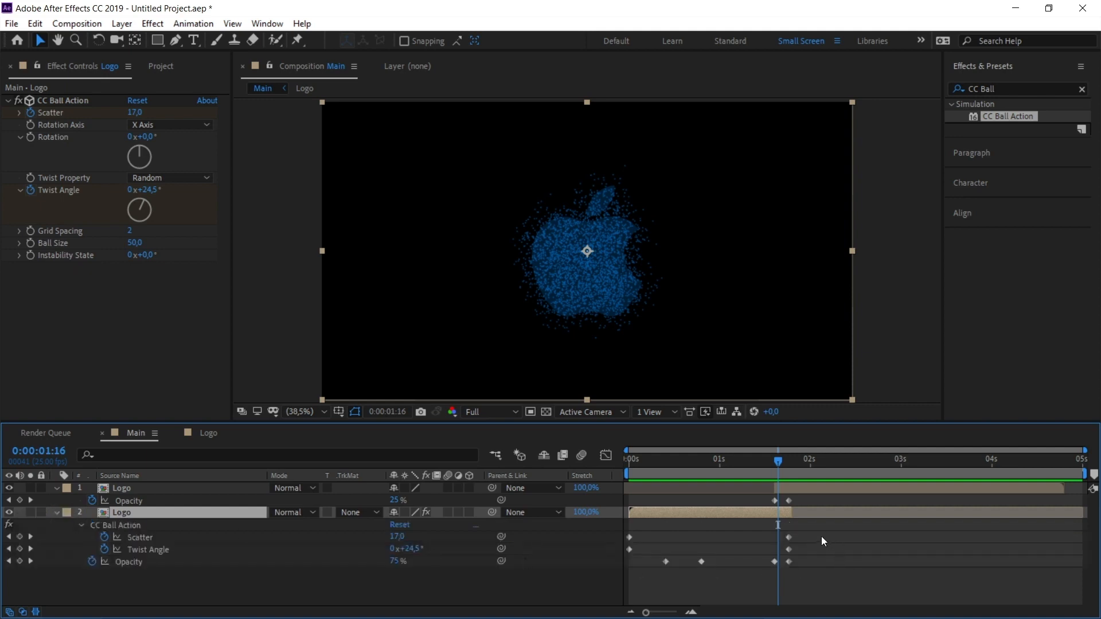
left_click_drag(821, 537, 780, 548)
left_click(763, 459)
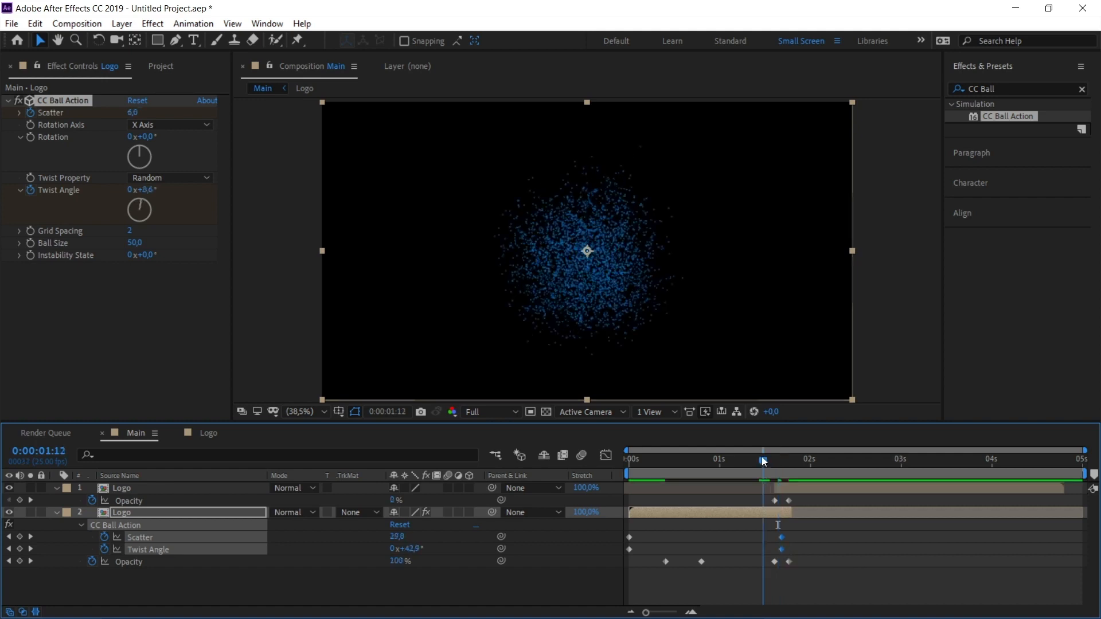
left_click_drag(762, 461, 793, 461)
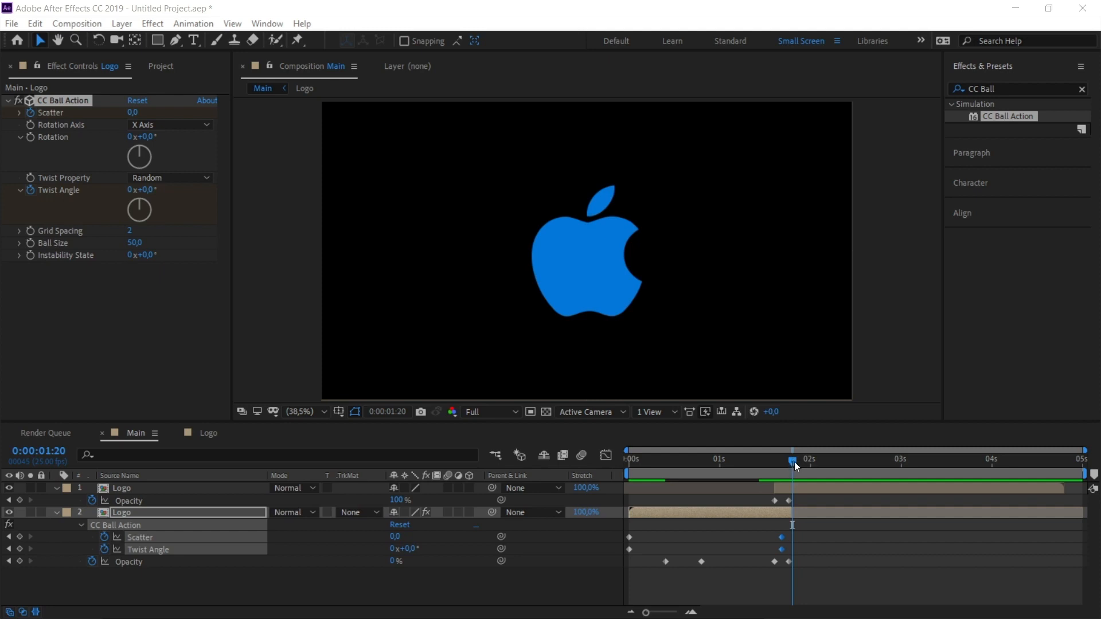
left_click_drag(794, 463, 778, 504)
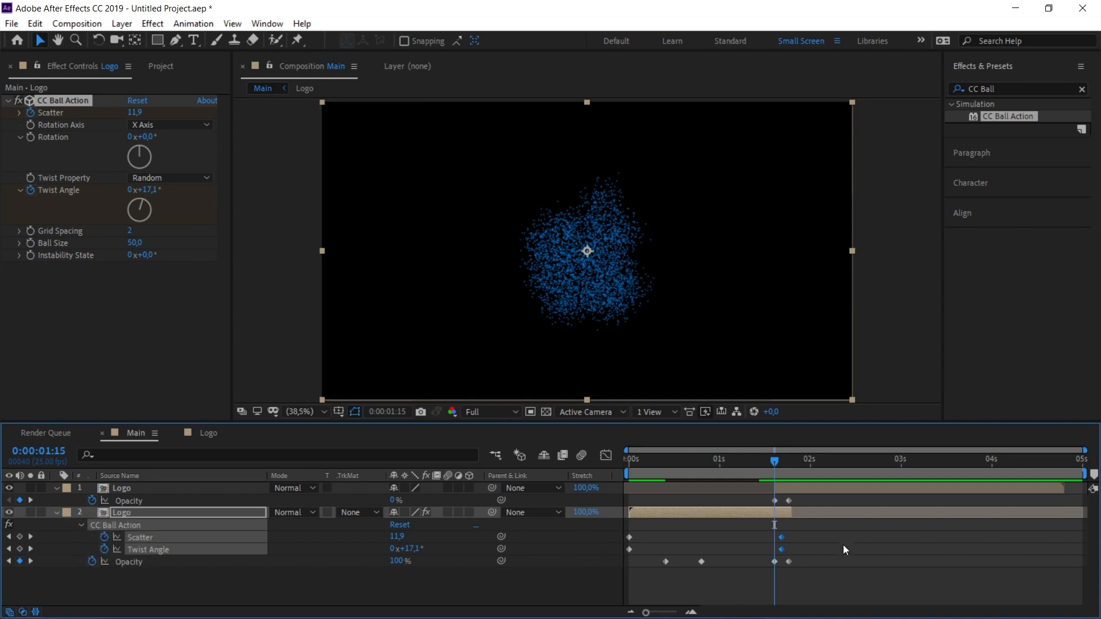
- Collapse layer 2 and animate layer 1's Scale from 100% at 0:00:01:15 to 125% at 0:00:02:00
left_click(81, 525)
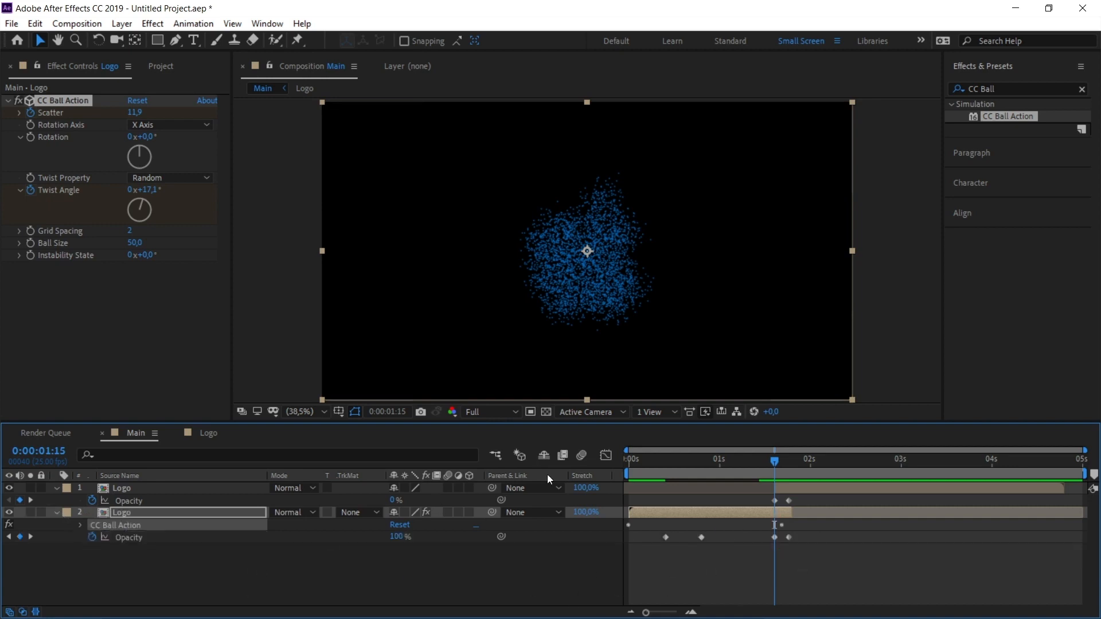
left_click(57, 513)
key("equal")
left_click(125, 492)
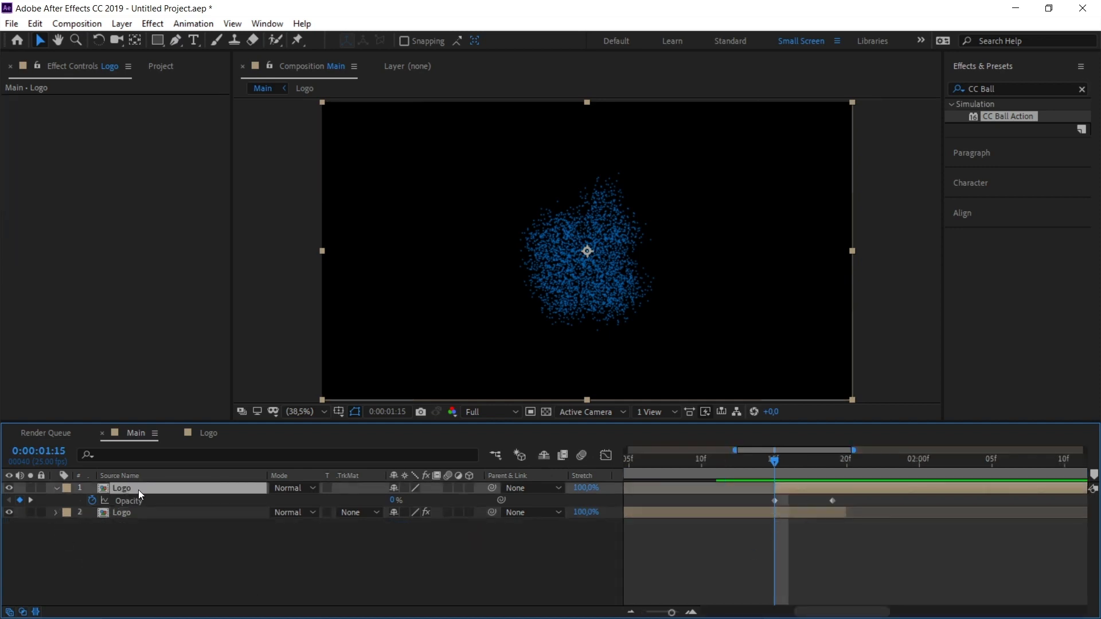
key("s")
left_click(91, 500)
key("shift+Page_Down")
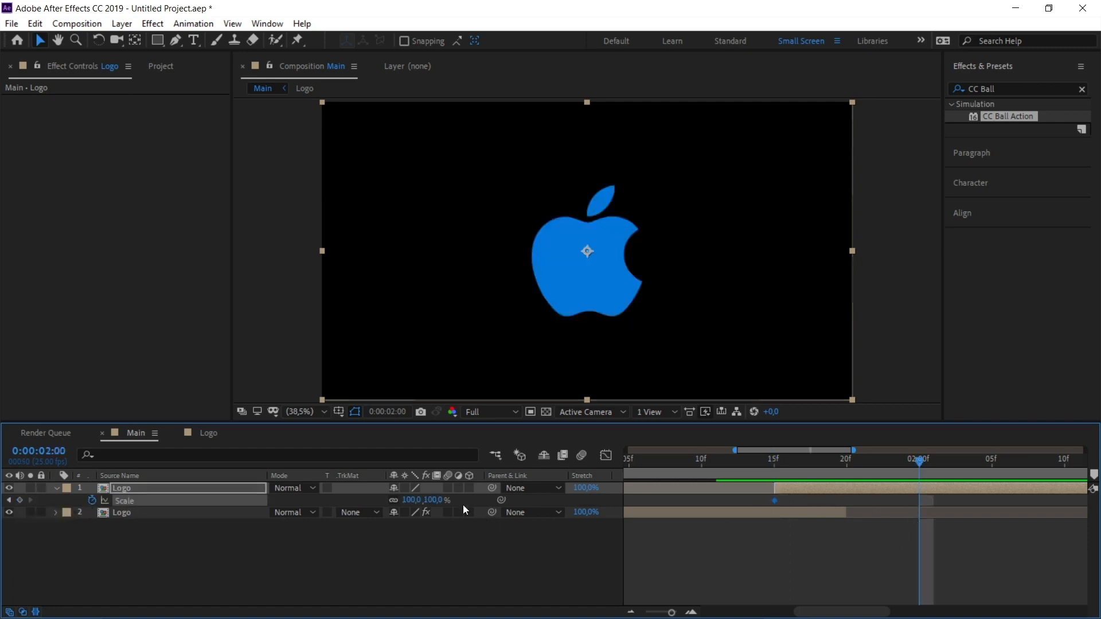
left_click(437, 501)
type("125")
key("Return")
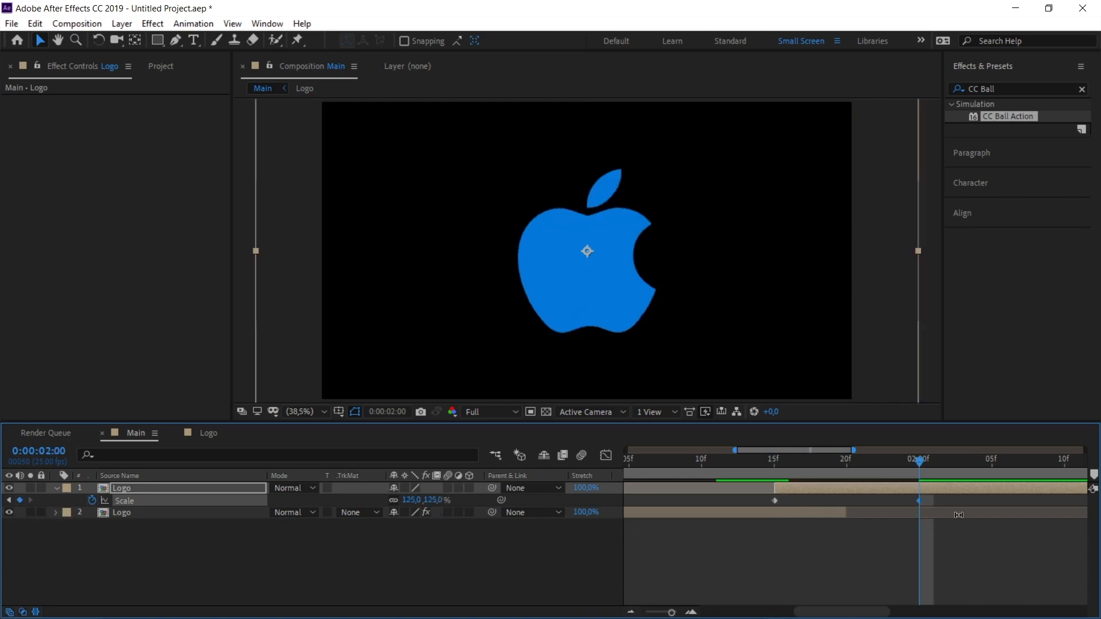
- Show the whole composition duration and apply Easy Ease to both Scale keyframes of layer 1
left_click(649, 613)
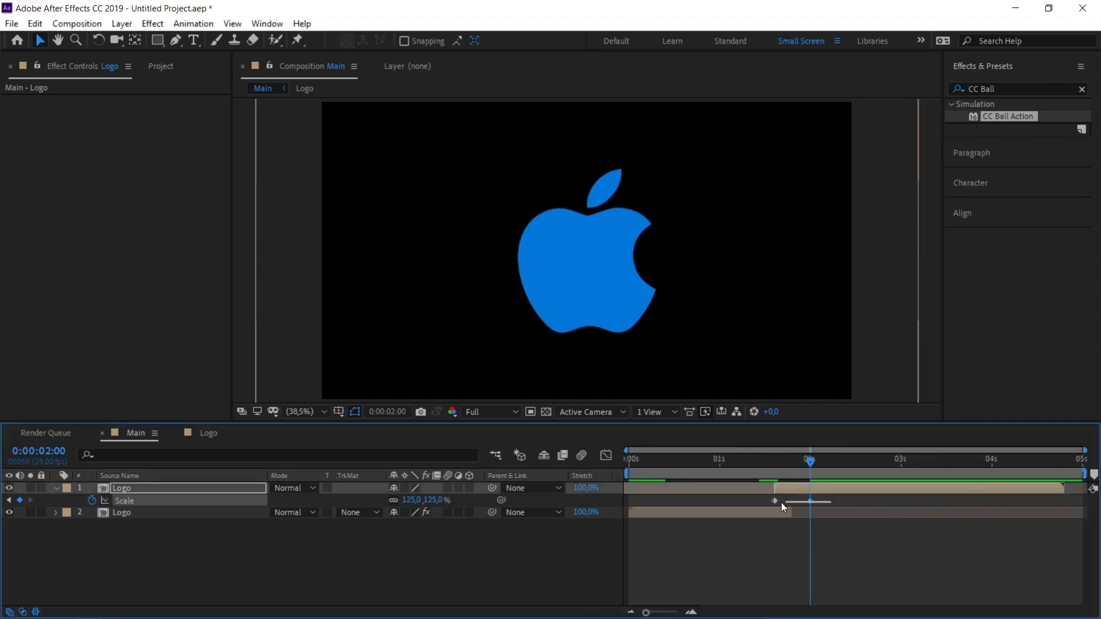
left_click_drag(752, 503, 750, 504)
key("F9")
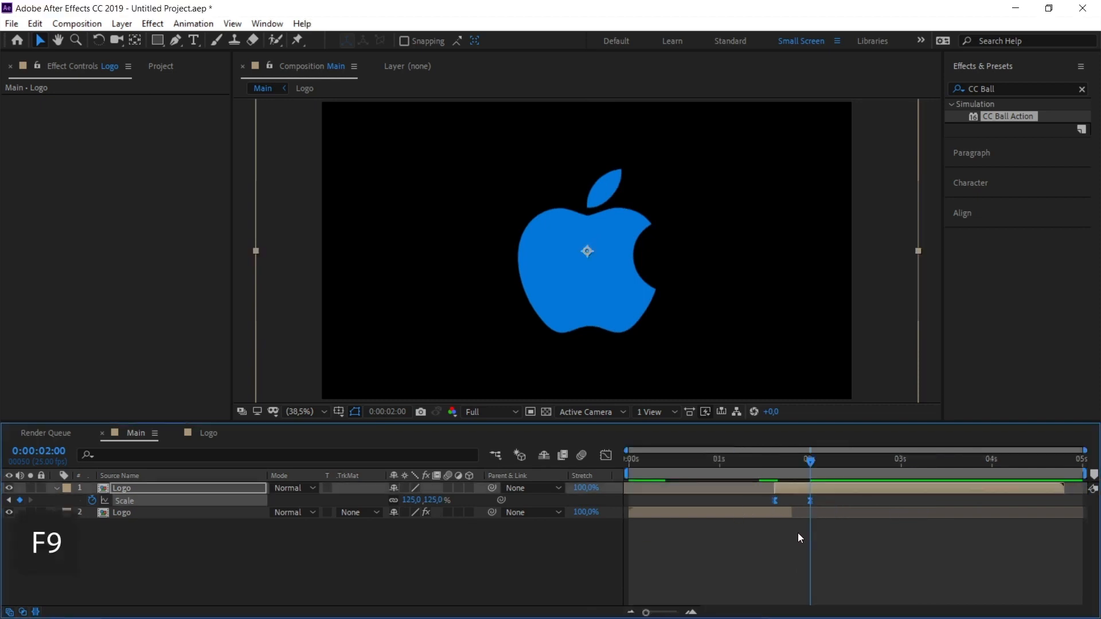
- In the Graph Editor, lengthen the incoming ease of layer 1's last Scale keyframe, and return to the layer bar view
left_click(606, 457)
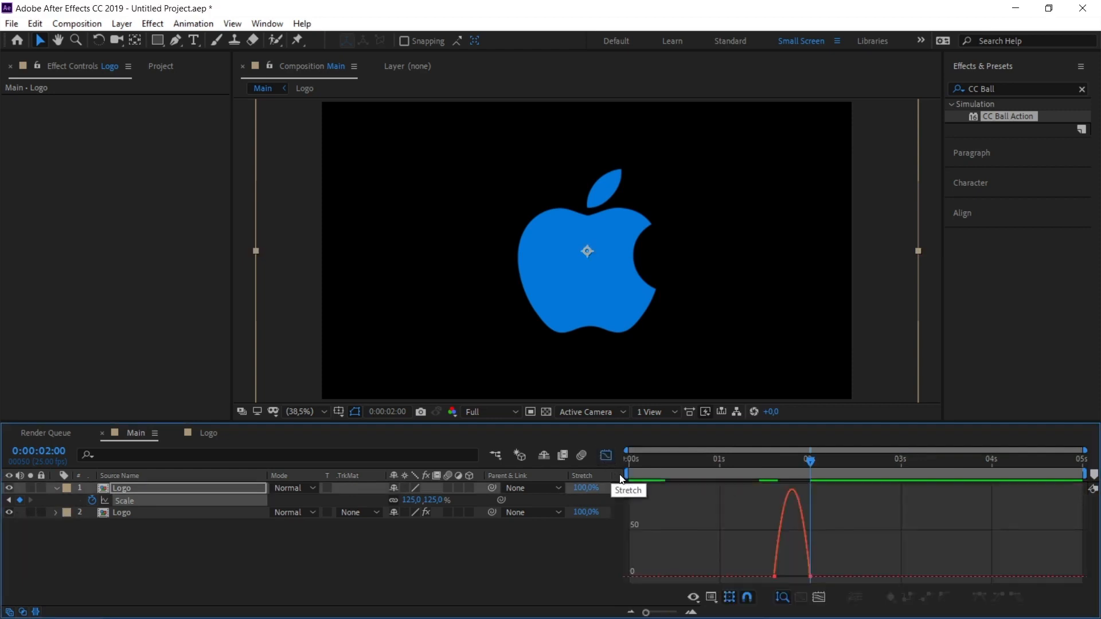
left_click(808, 577)
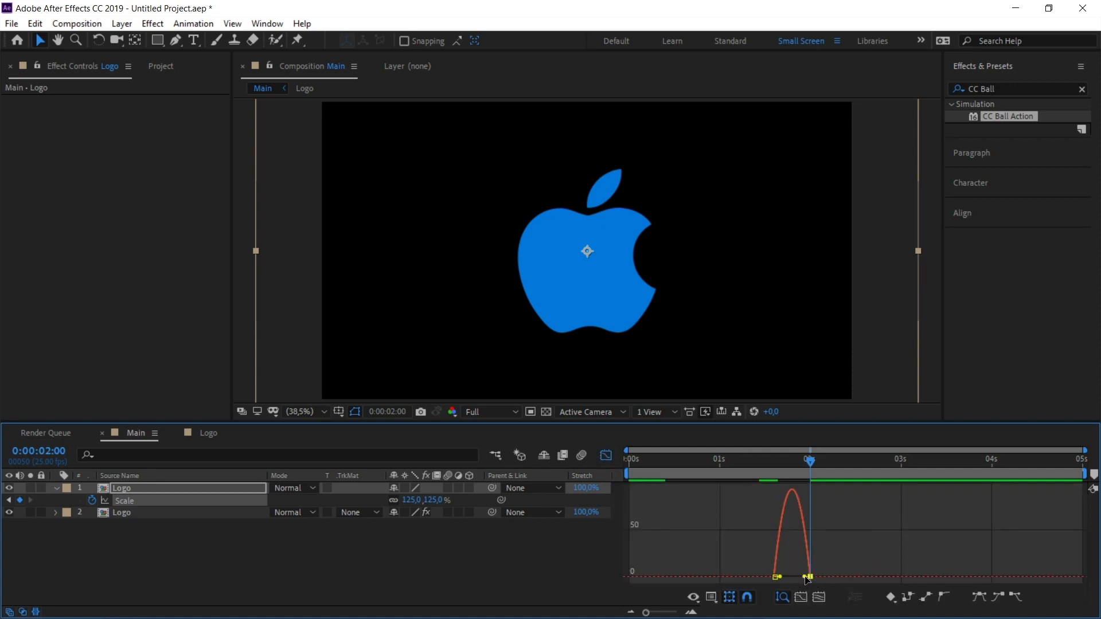
left_click_drag(801, 577, 792, 577)
left_click(611, 457)
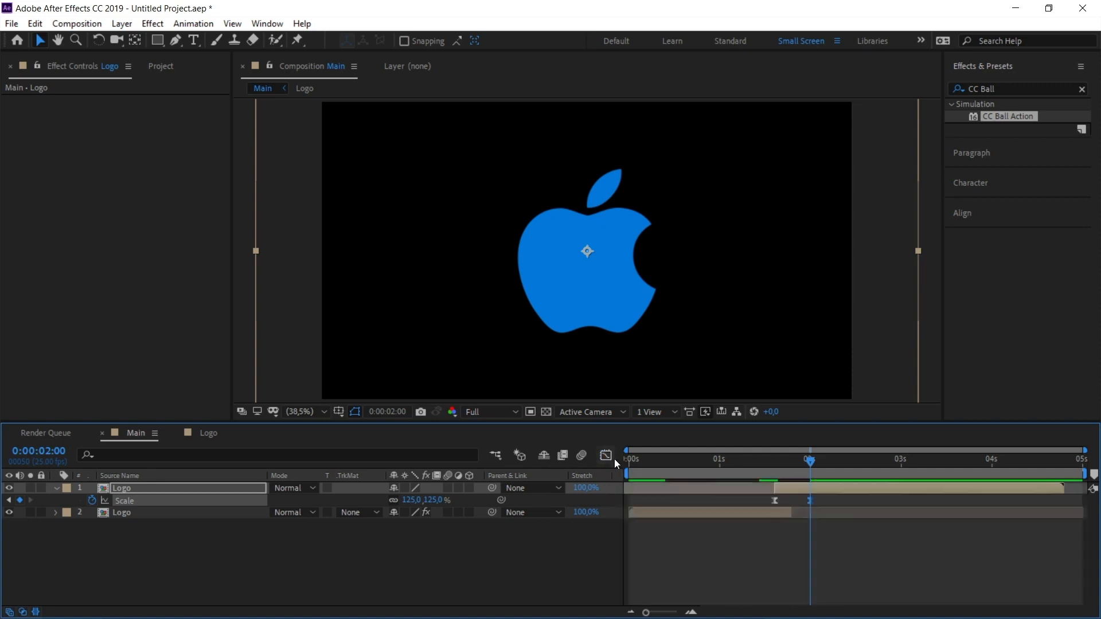
- Play back the particle-to-logo transition several times from around the one-second mark to check the scale easing
left_click_drag(754, 462, 720, 462)
key("space")
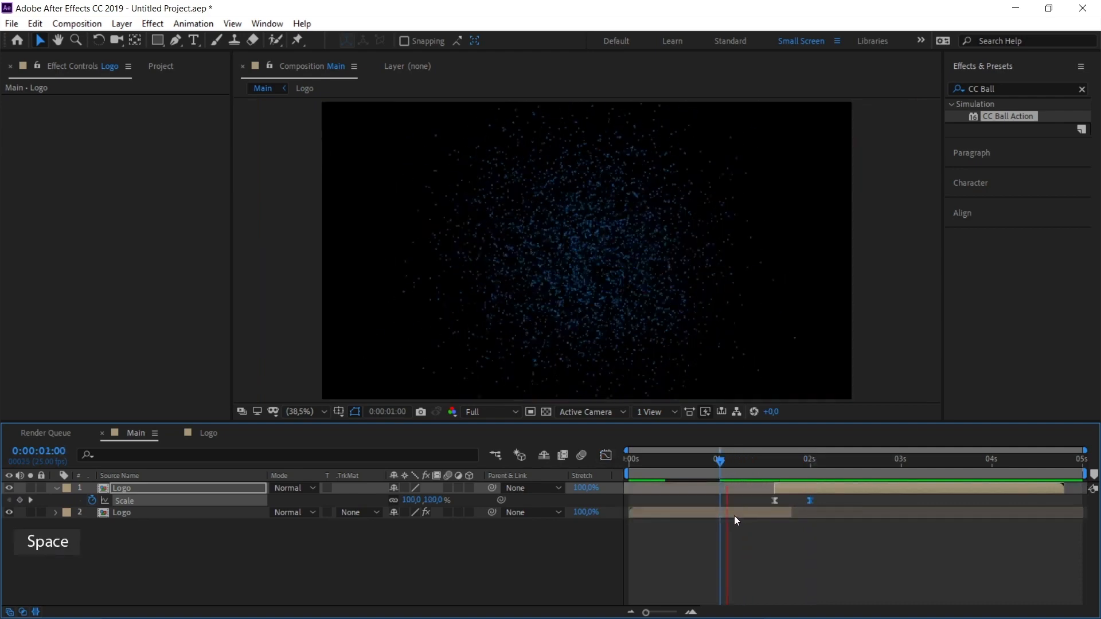
left_click(713, 462)
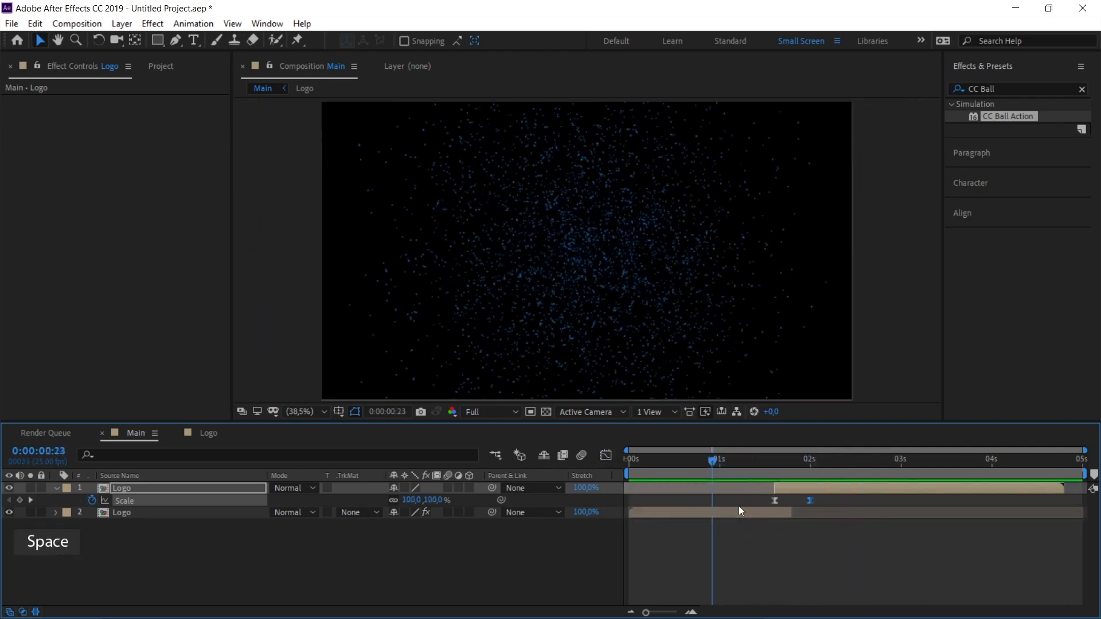
key("space")
key("space")
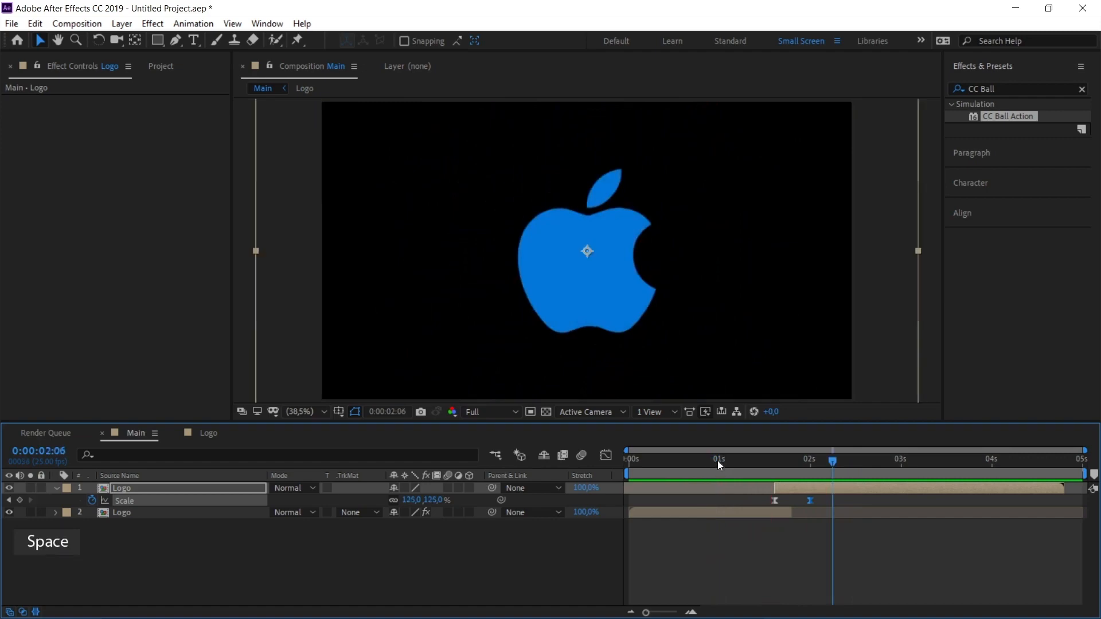
left_click(717, 461)
key("space")
key("space")
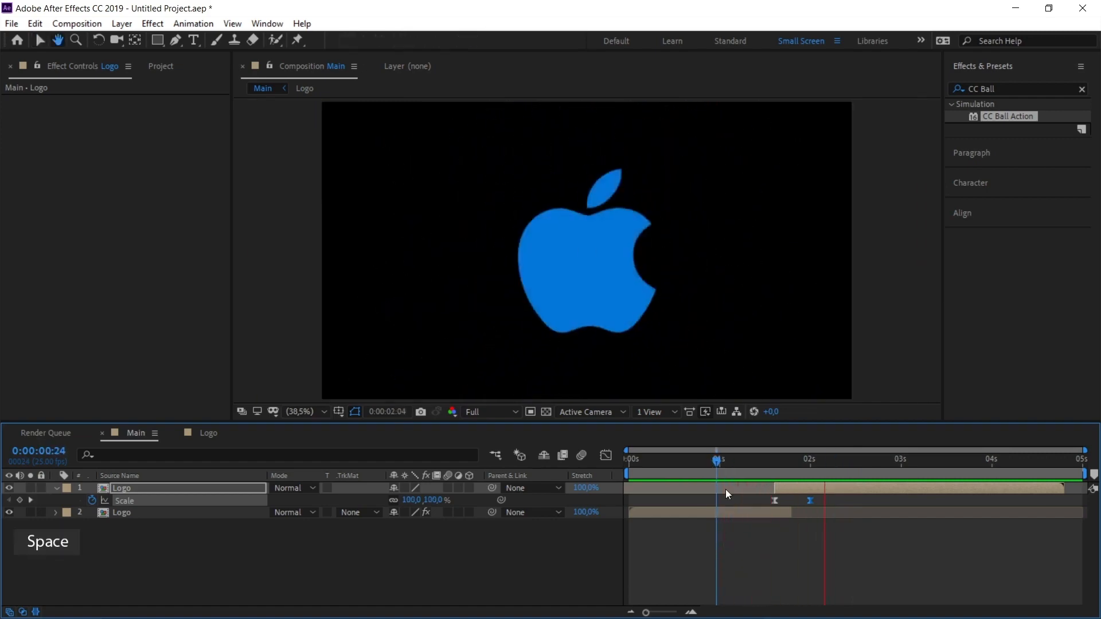
left_click_drag(725, 460, 719, 460)
- Change layer 1's Scale keyframes to 75% at 0:00:01:15 and 100% at 0:00:02:00
key("k")
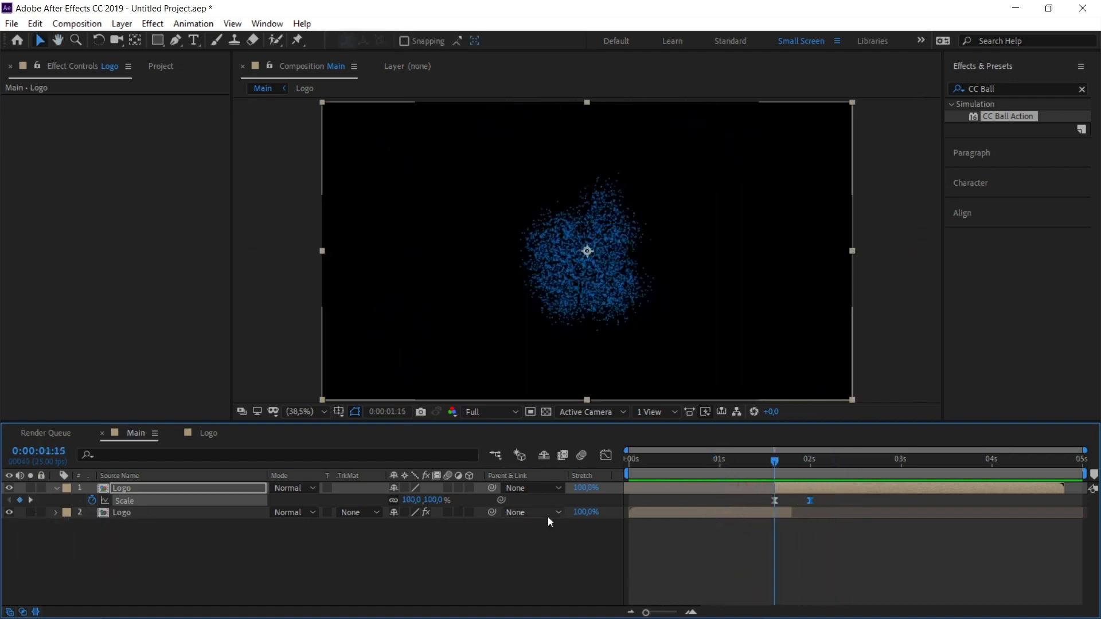
left_click(411, 500)
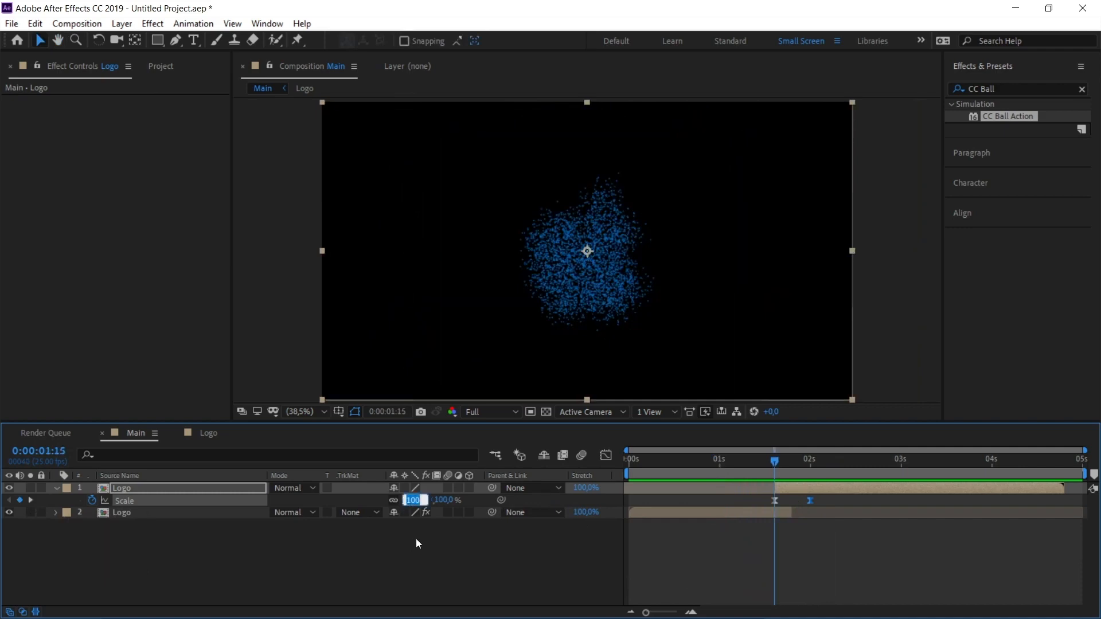
type("125")
key("Return")
left_click(813, 461, "shift")
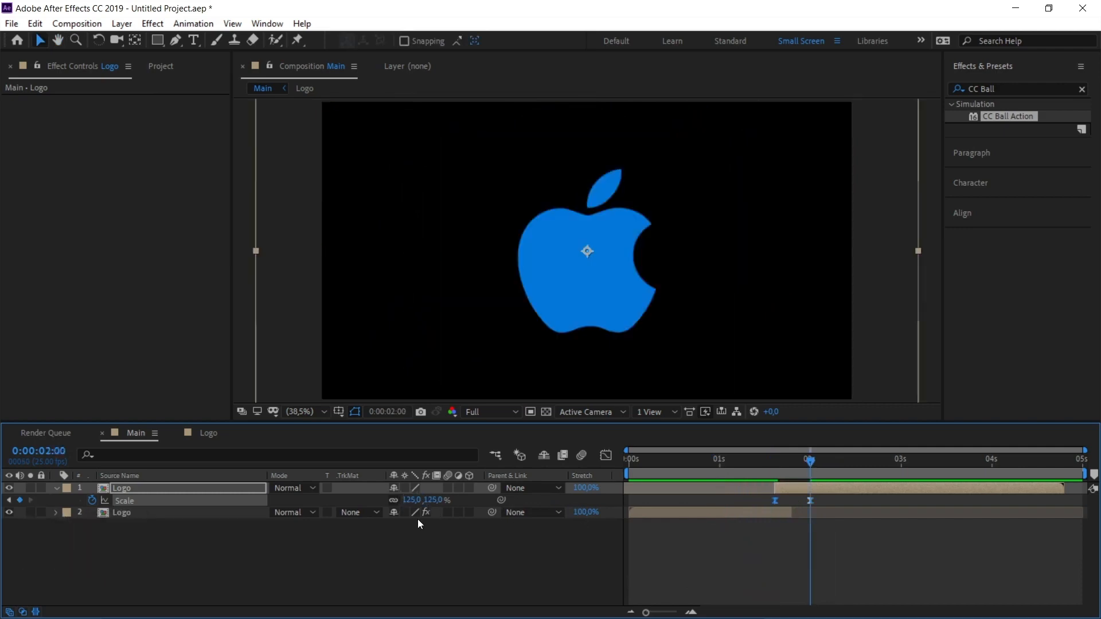
left_click(412, 500)
type("100")
key("Return")
- Play back the transition repeatedly from just after one second to check the revised logo scaling
left_click(734, 461)
key("space")
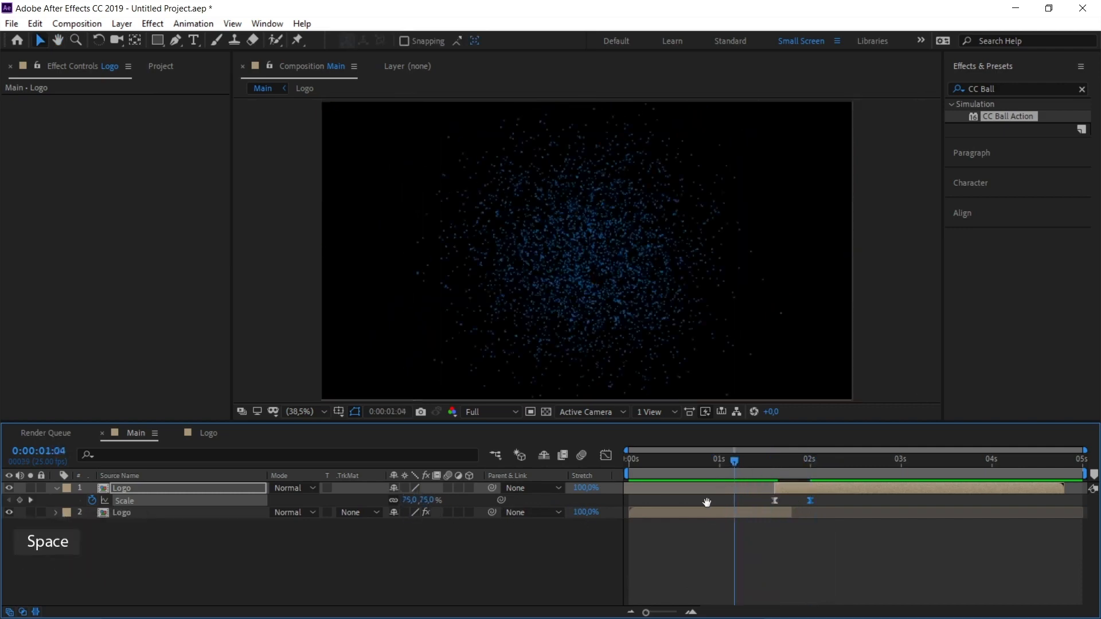
key("space")
left_click(727, 461)
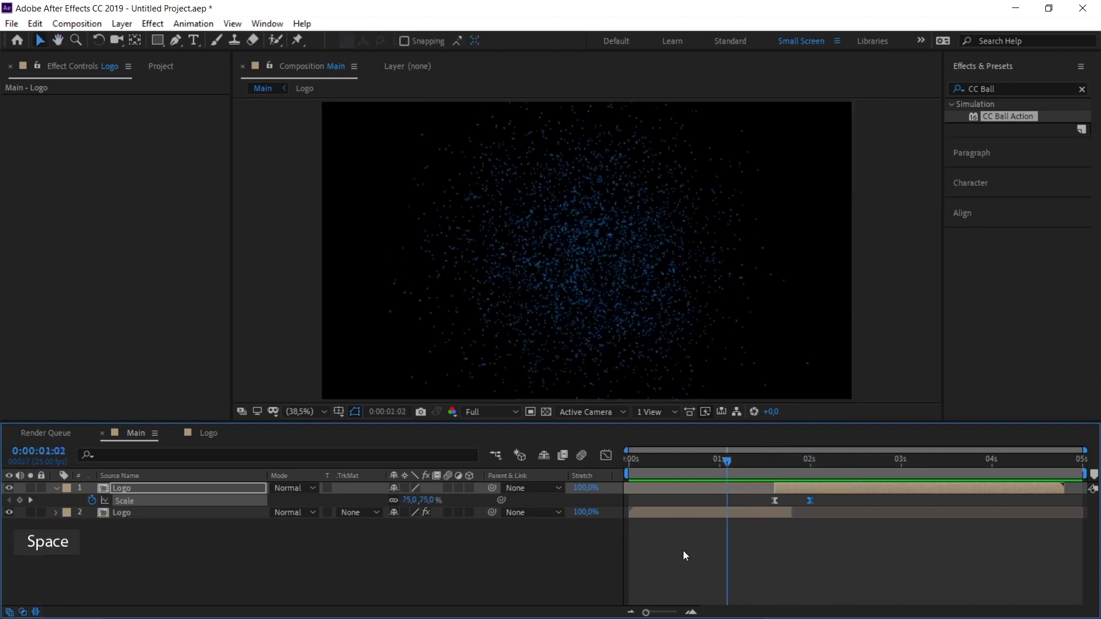
key("space")
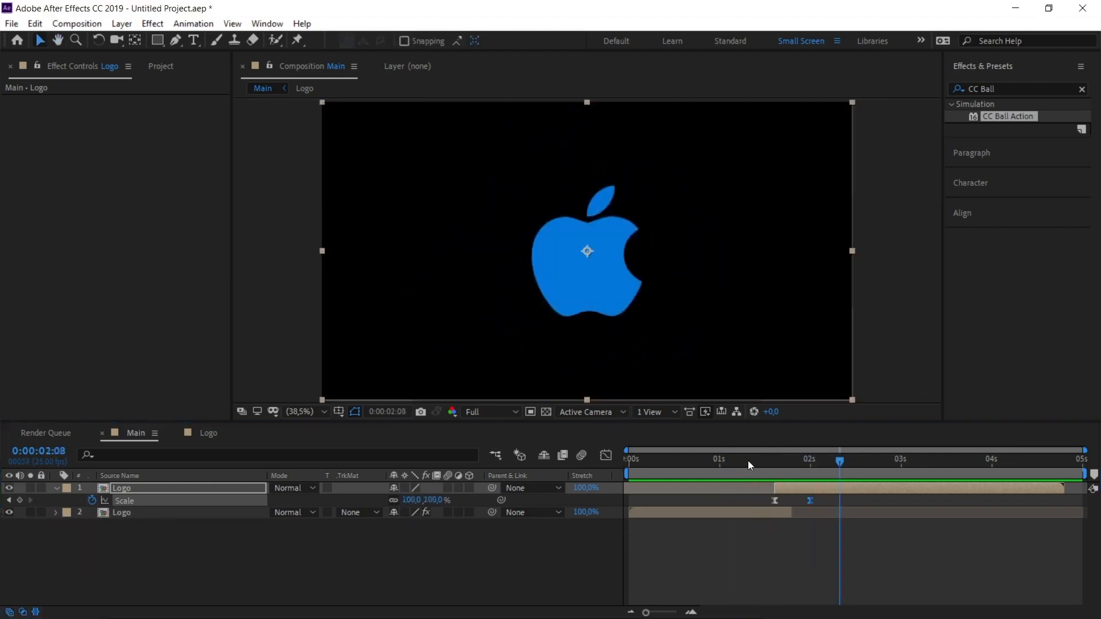
left_click(735, 461)
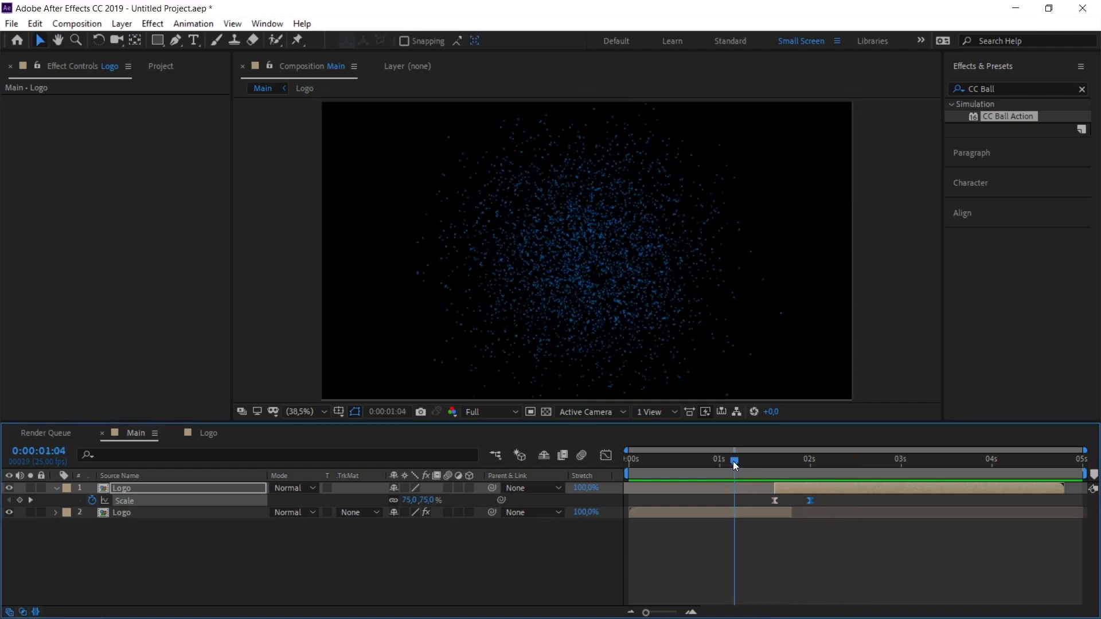
left_click(731, 462)
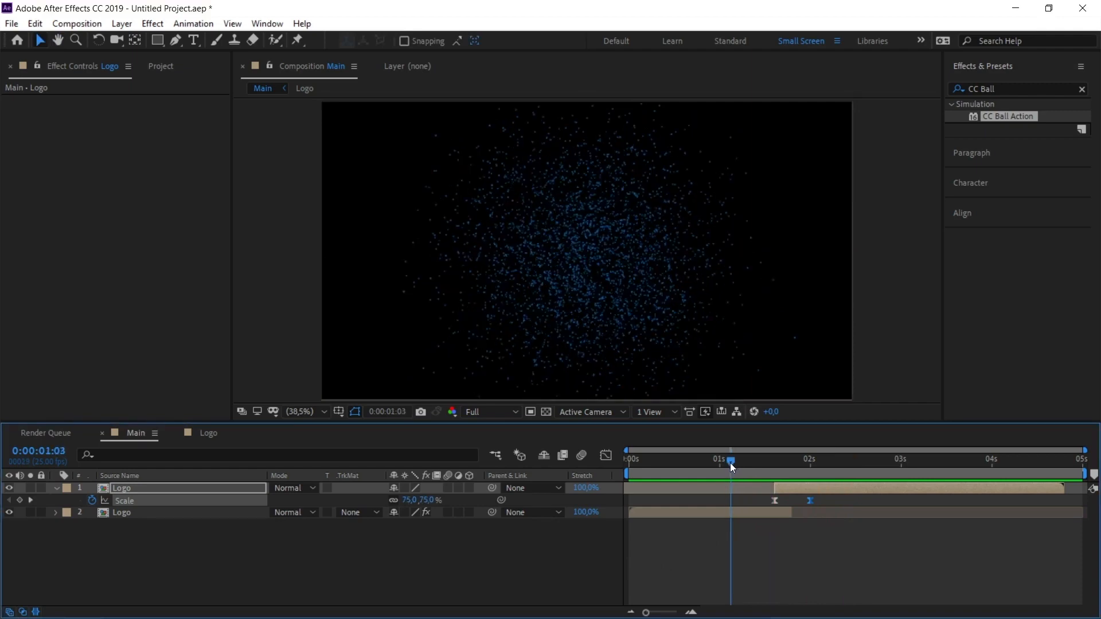
left_click_drag(730, 463, 709, 495)
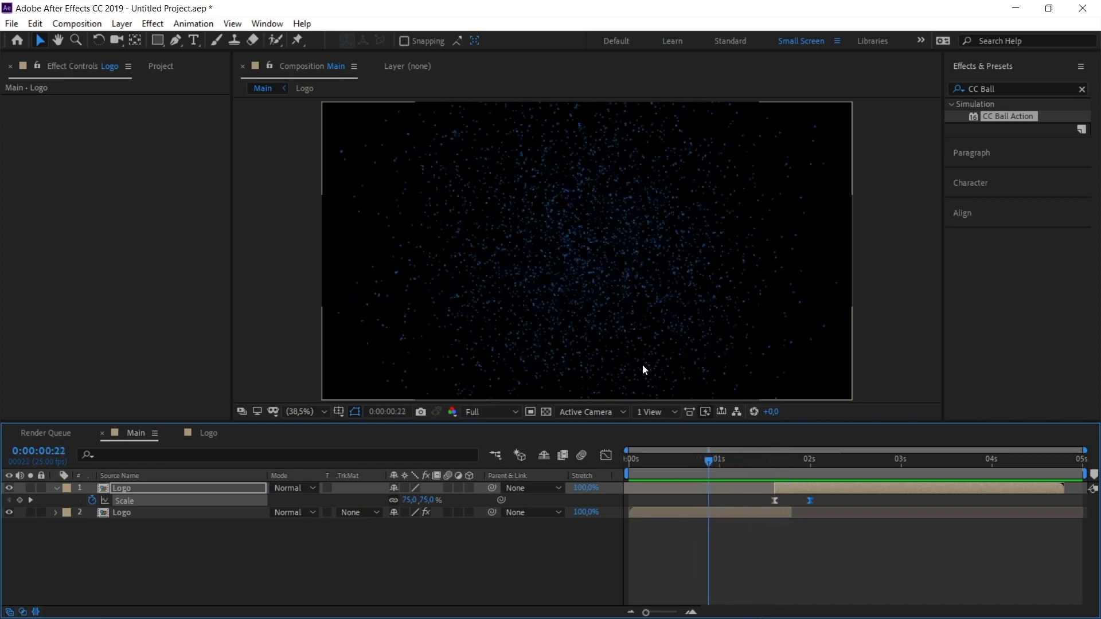
- Search the effects for "force" and apply CC Force Motion Blur to the particle layer, layer 2
left_click(639, 513)
left_click_drag(1018, 90, 973, 90)
key("BackSpace")
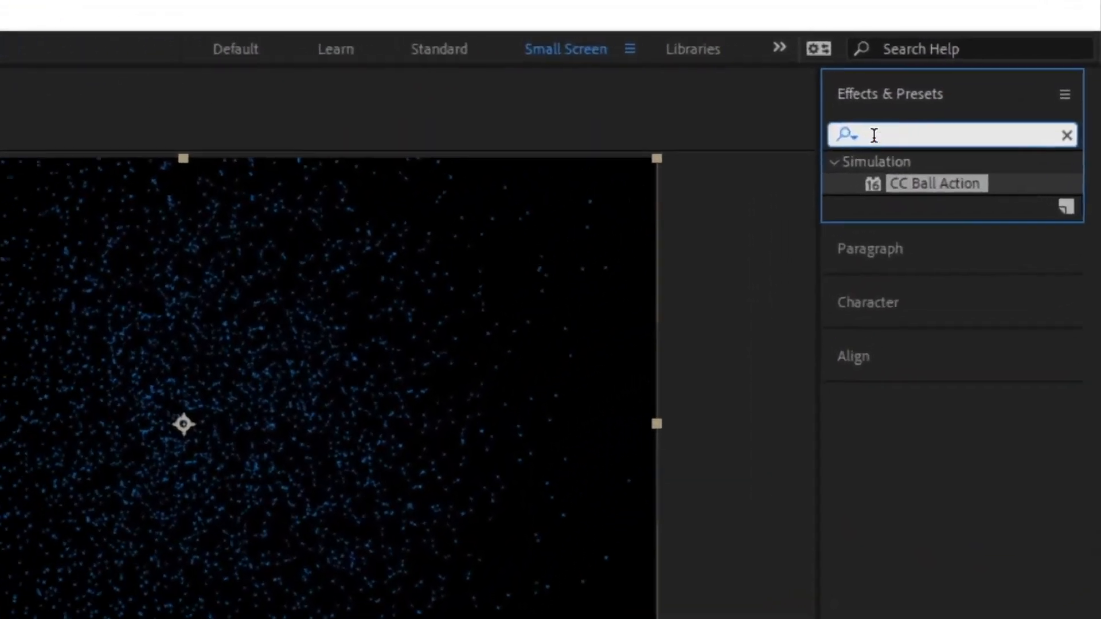
type("force")
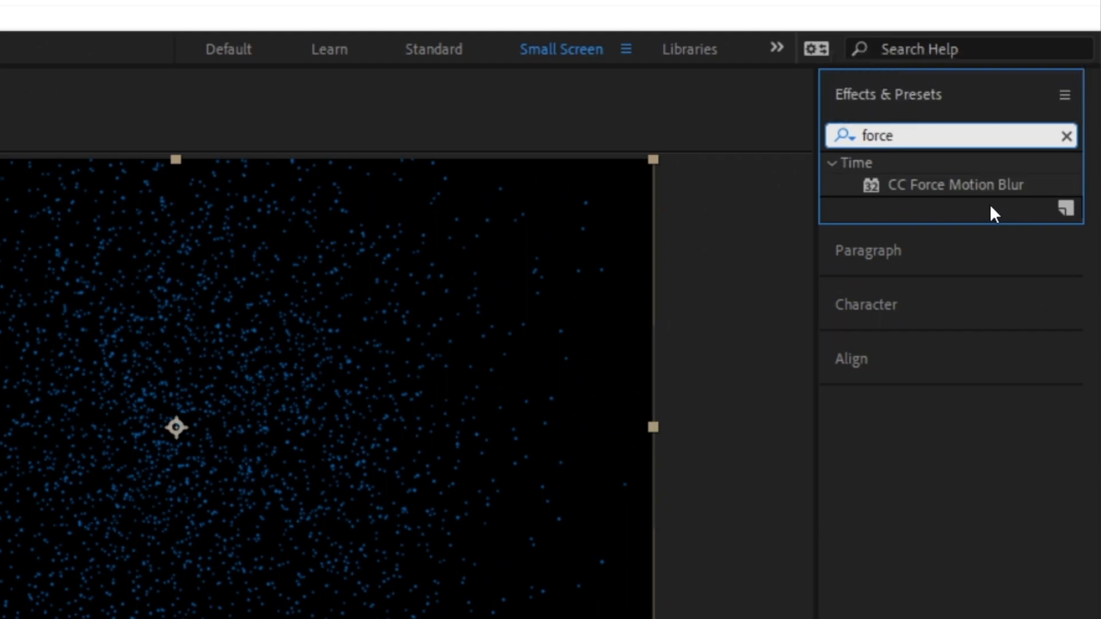
double_click(959, 184)
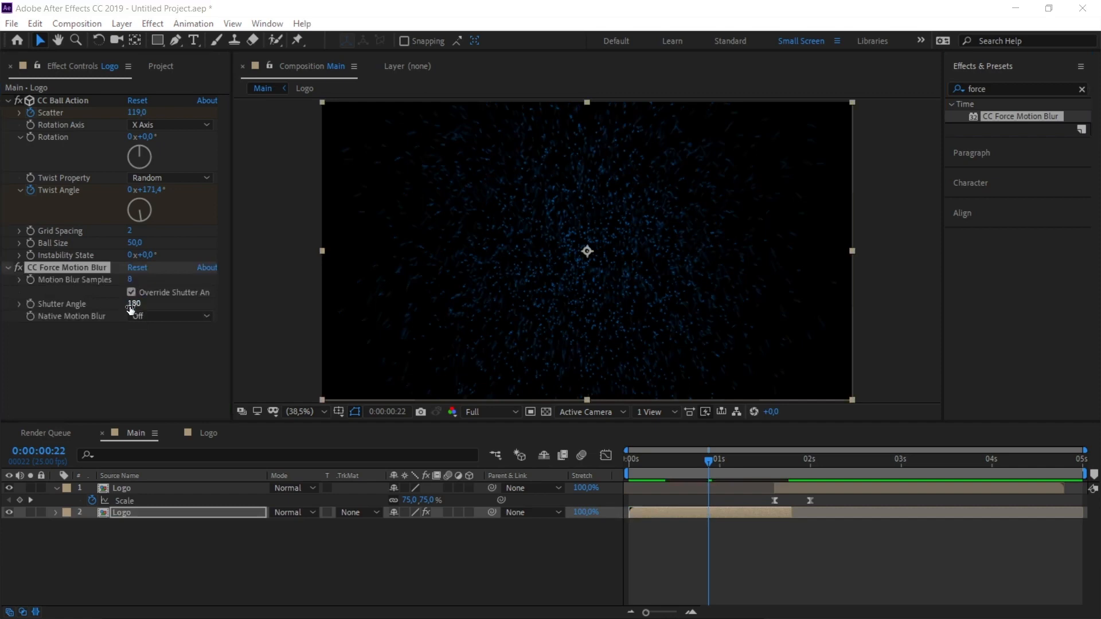
- Set CC Force Motion Blur's samples to 12 and shutter angle to 200, and preview the animation from the start
left_click(131, 280)
type("12")
key("Return")
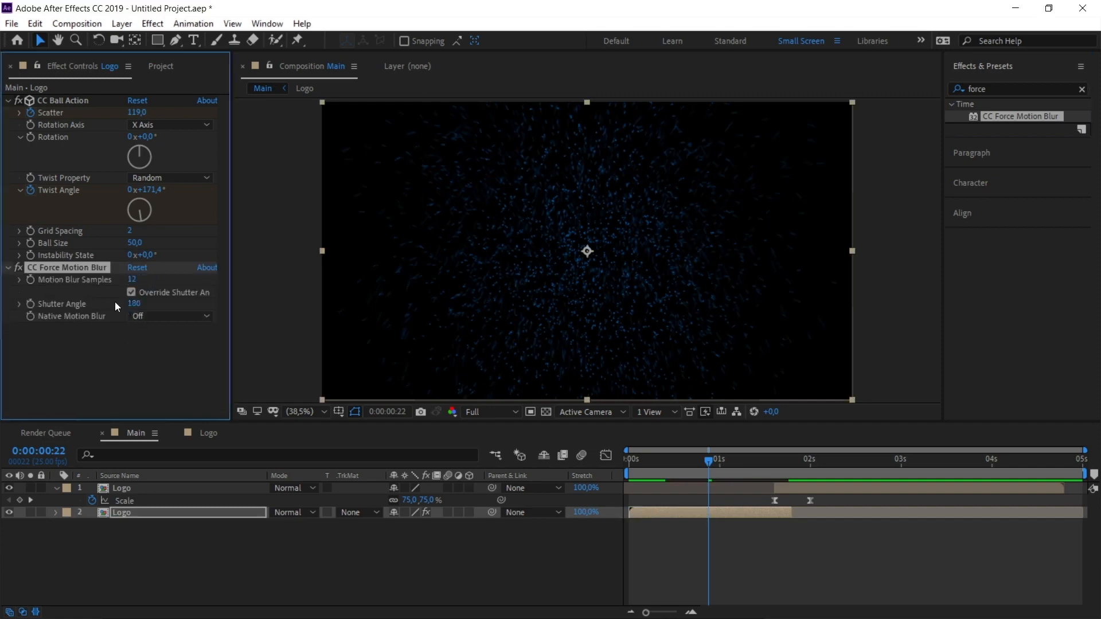
left_click(131, 304)
type("200")
key("Home")
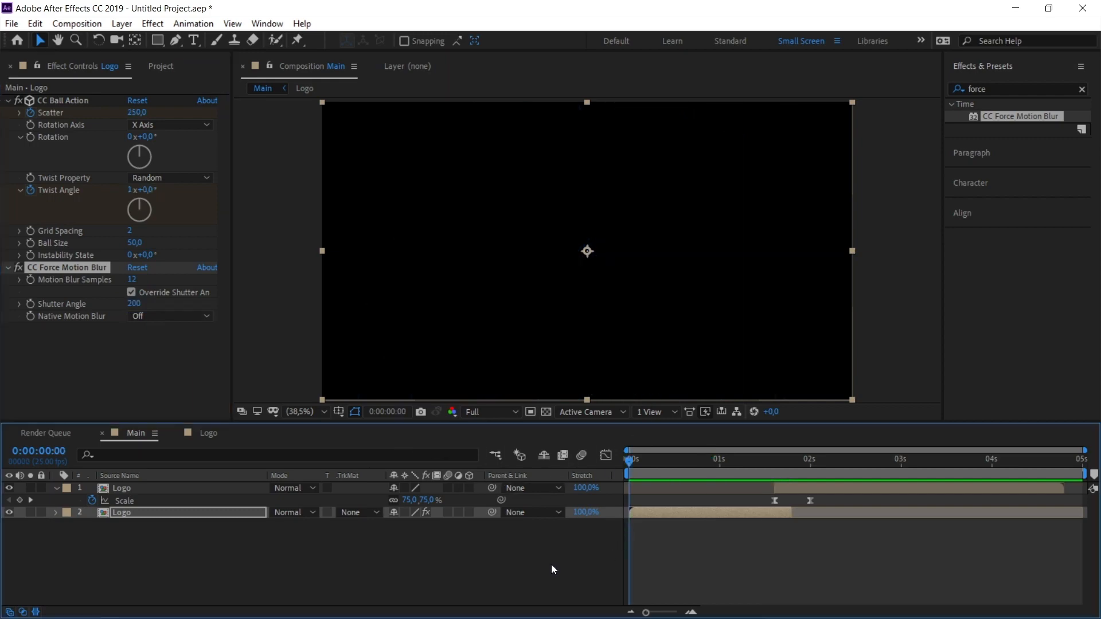
key("space")
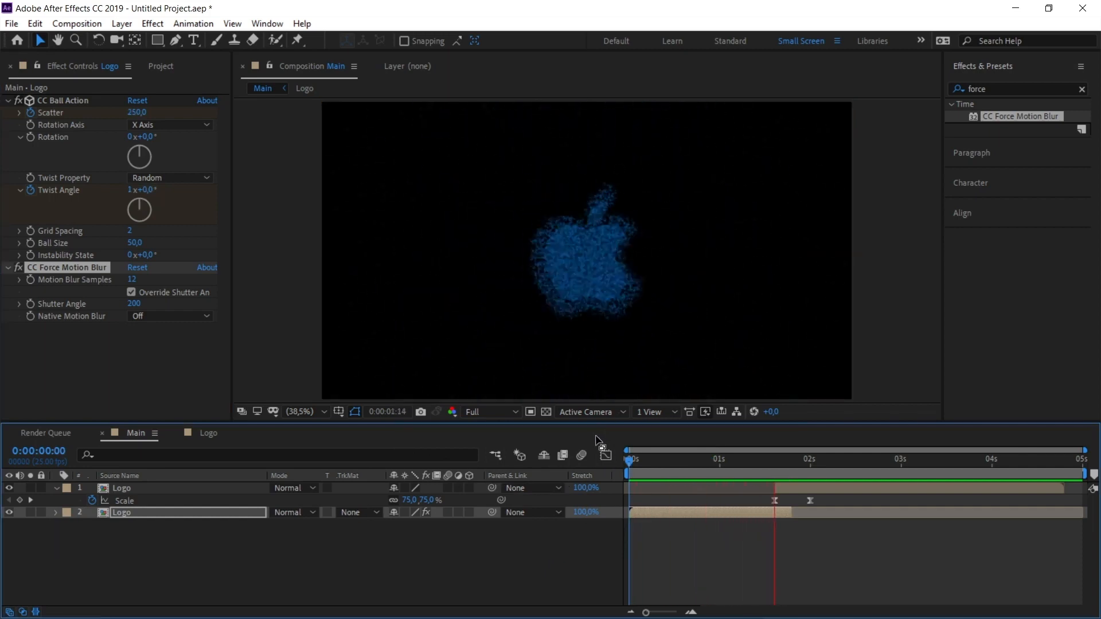
key("space")
key("Home")
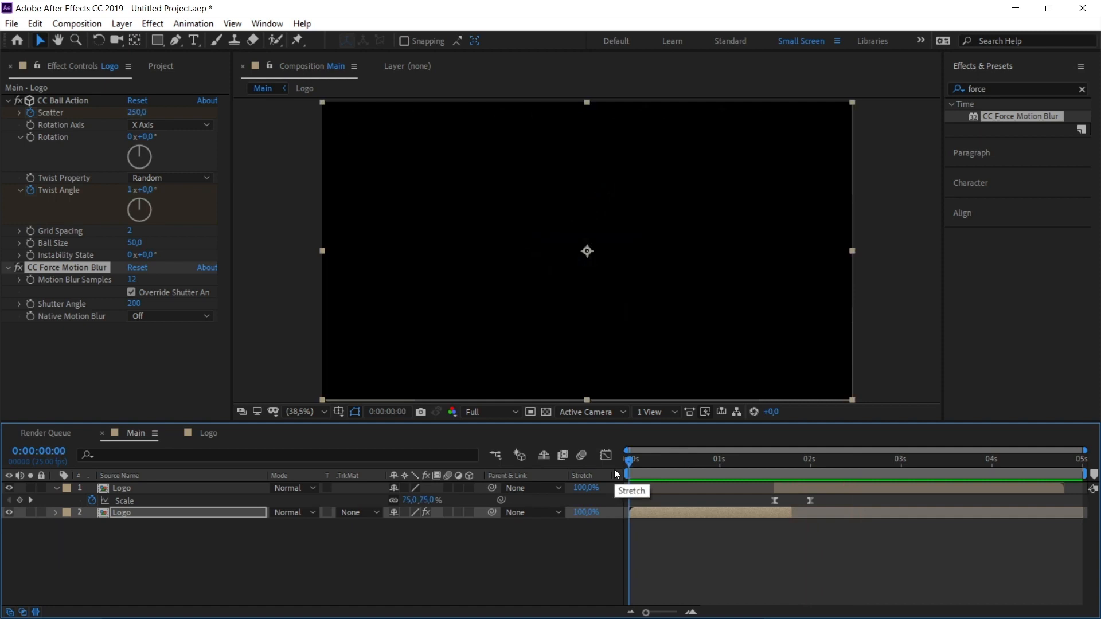
- Create a white 1920 x 1080 px solid and place it beneath both Logo layers as the background
right_click(362, 555)
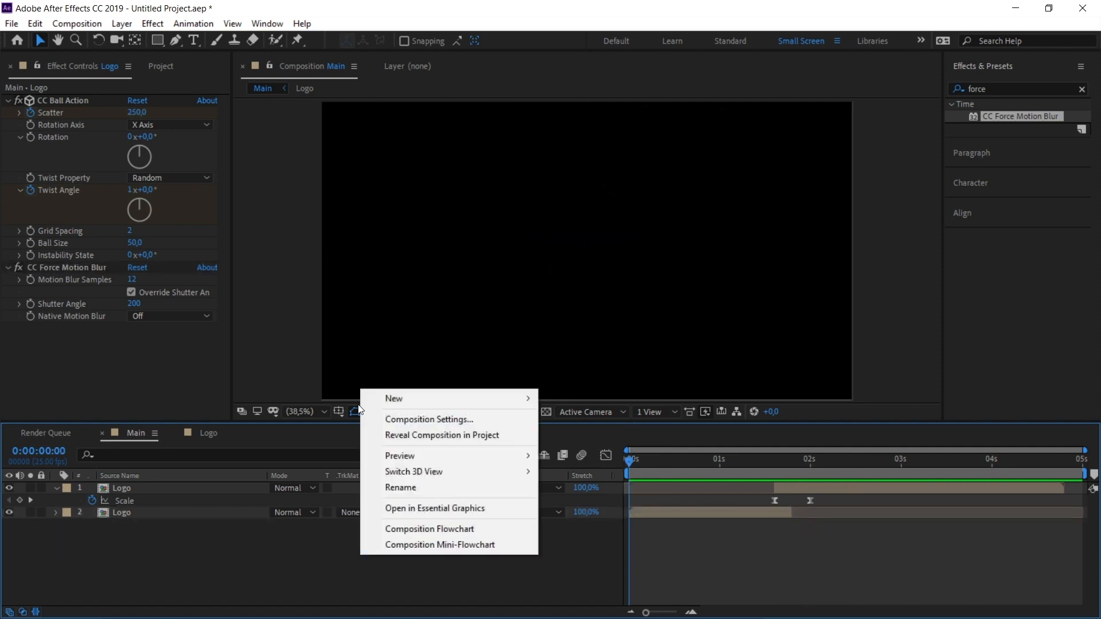
mouse_move(380, 396)
left_click(590, 436)
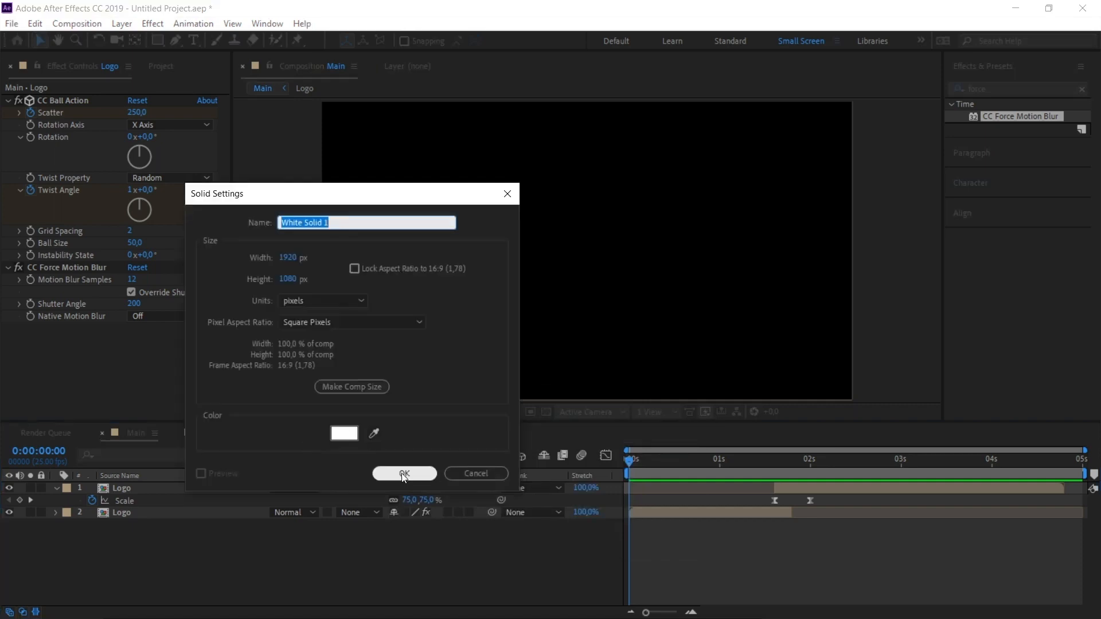
left_click(404, 474)
double_click(229, 489)
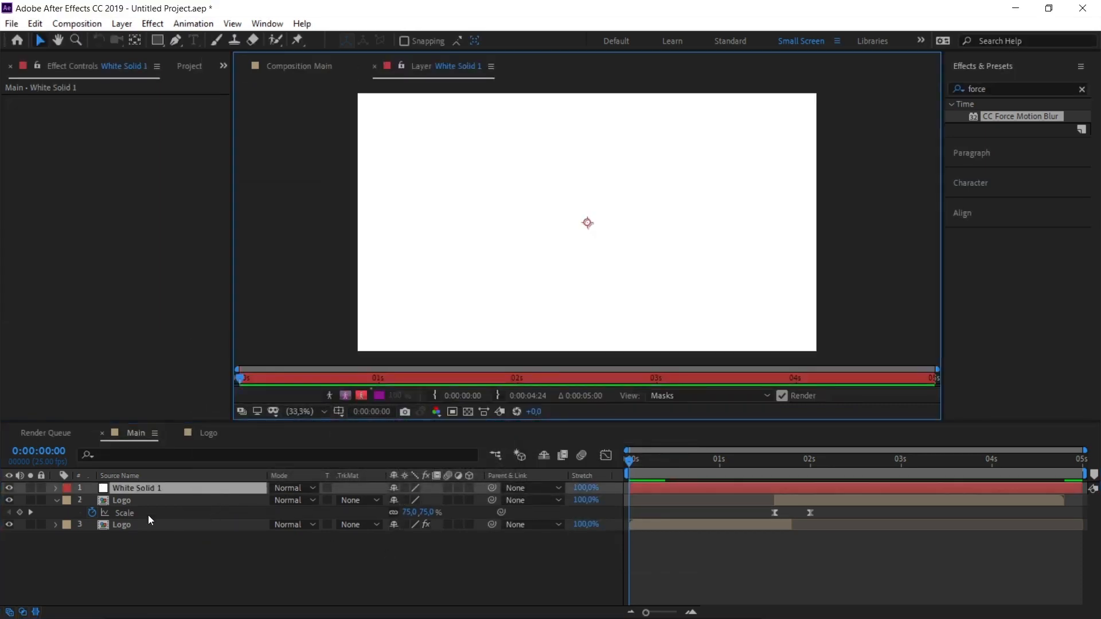
left_click_drag(137, 489, 140, 541)
left_click(141, 564)
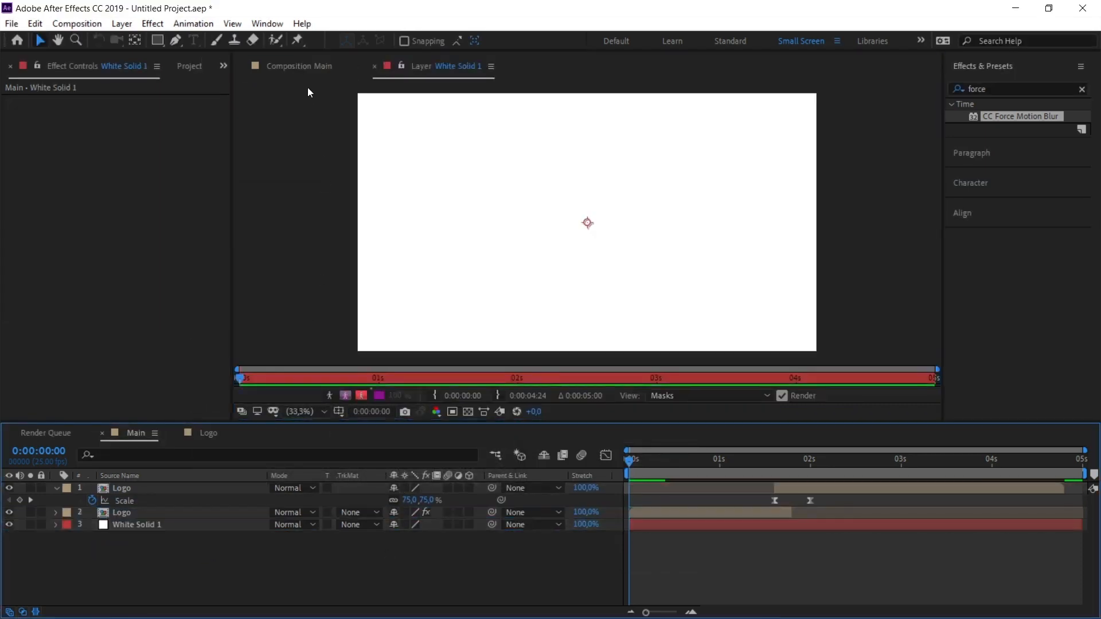
- Return to the Main composition view and preview the animation over the white background from the start
left_click(301, 66)
mouse_move(628, 455)
left_mouse_down()
mouse_move(693, 460)
mouse_move(629, 467)
left_mouse_up()
key("space")
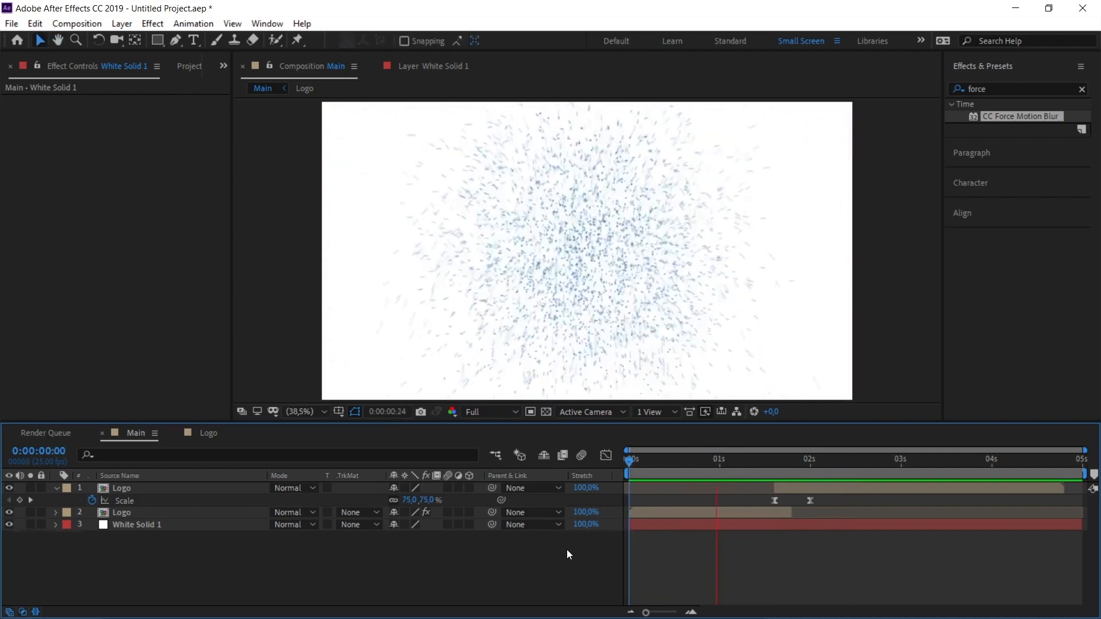
key("space")
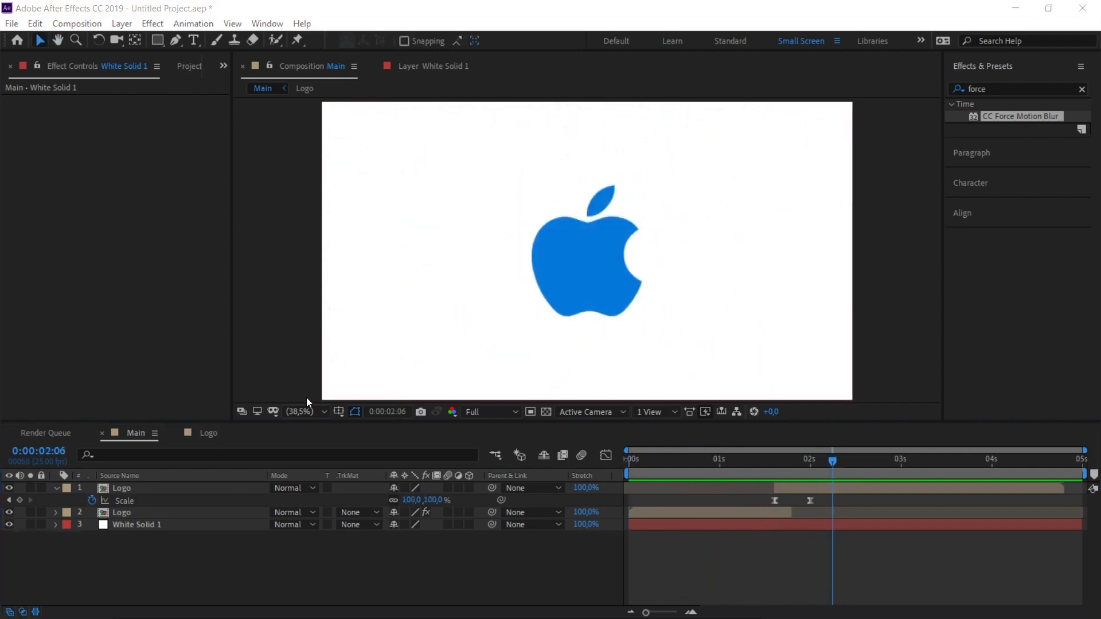
- Replace the logo.png footage in the project with the file logo-c.png
left_click(122, 161)
left_click(190, 67)
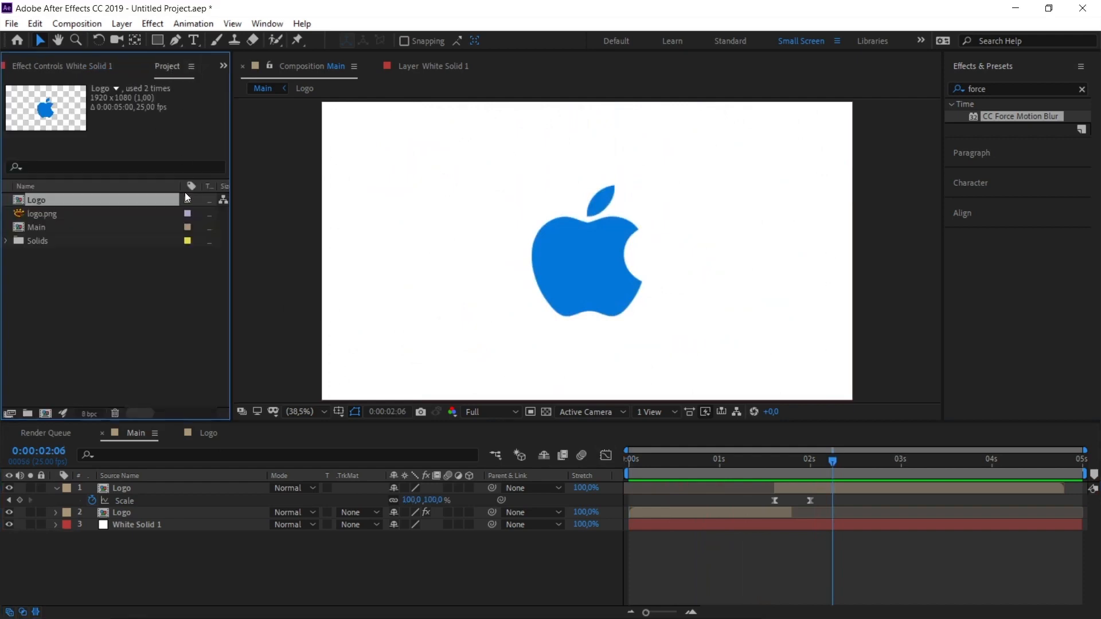
left_click(51, 215)
right_click(51, 214)
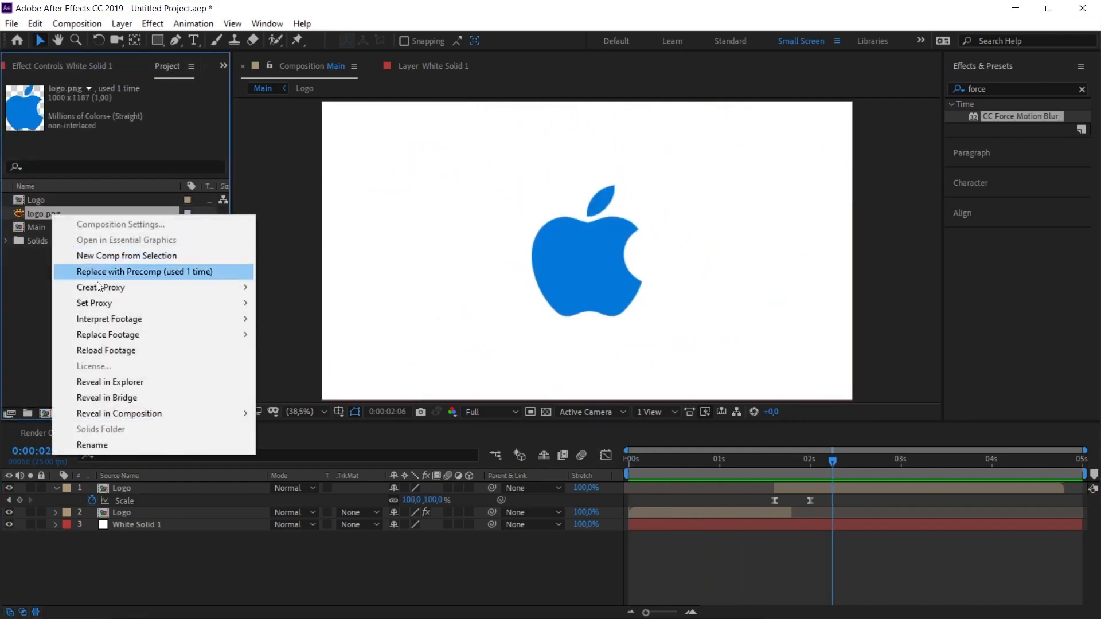
mouse_move(189, 335)
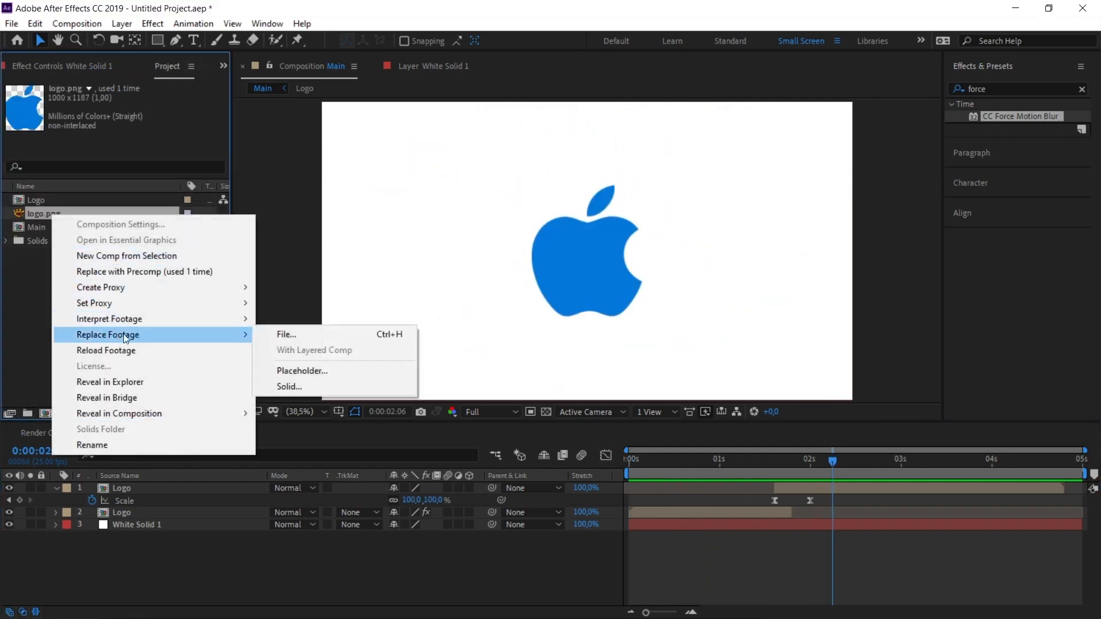
left_click(320, 336)
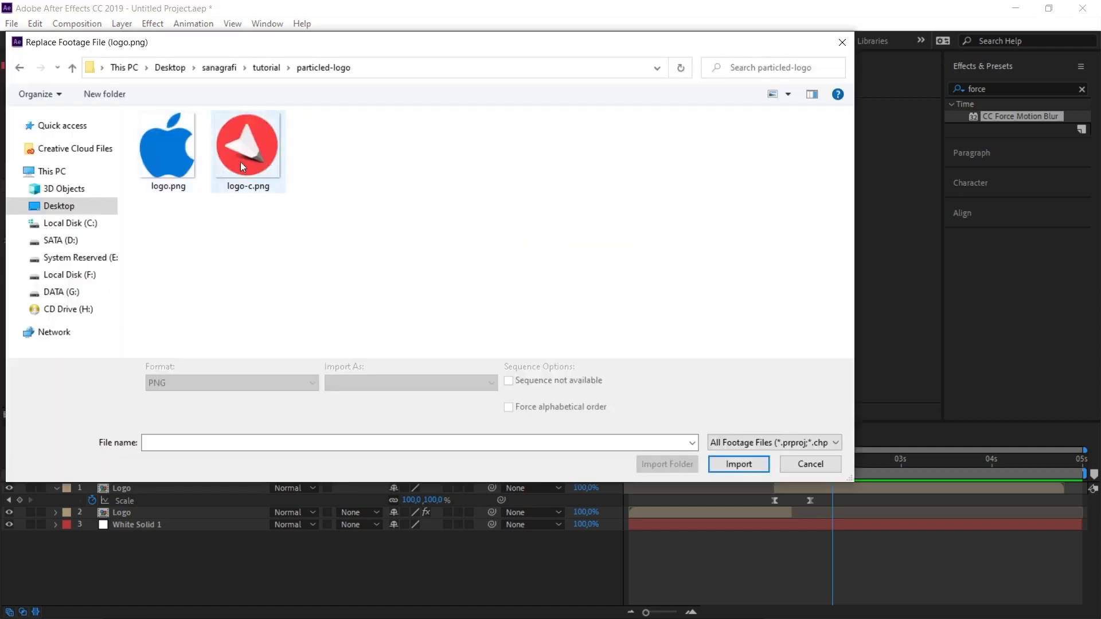
left_click(246, 164)
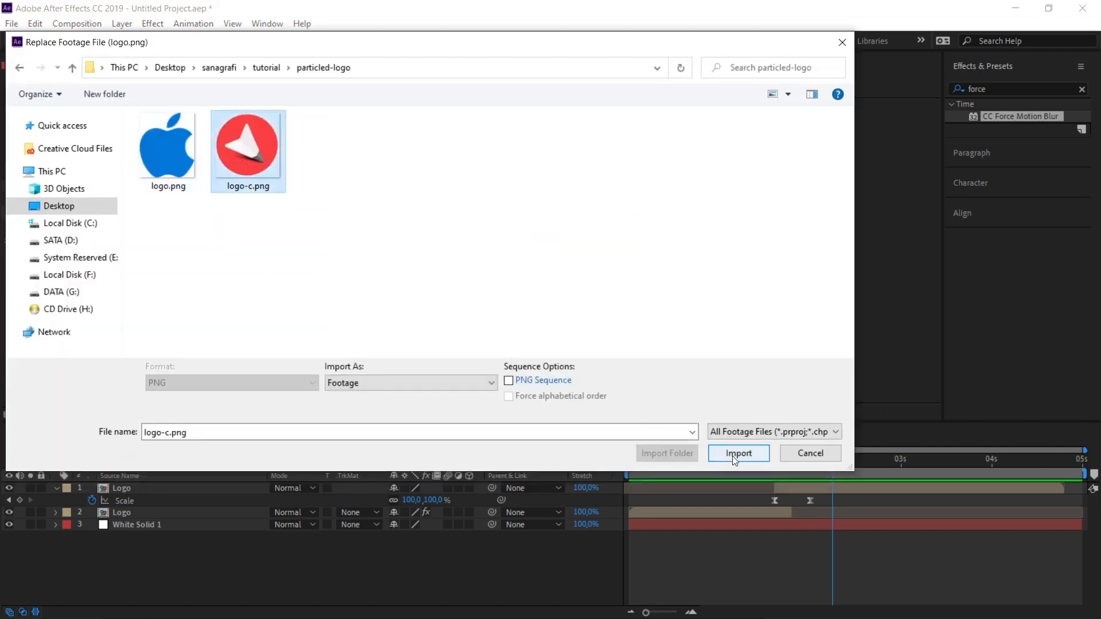
left_click(737, 455)
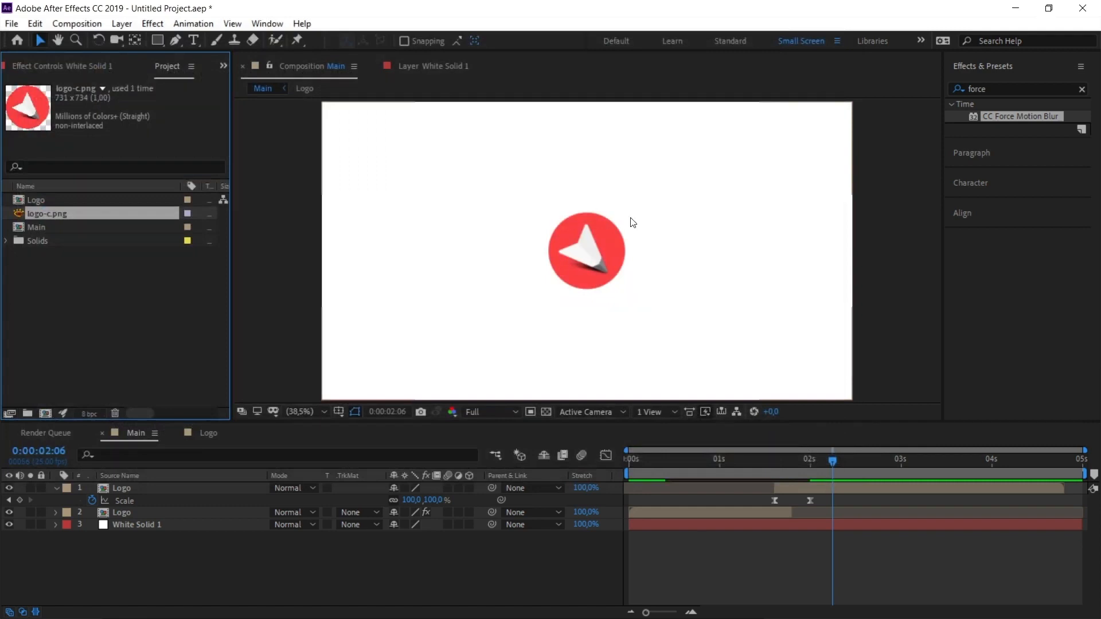
- Preview the replaced logo's animation from the start and go to layer 1's first Scale keyframe at 0:00:01:15
left_click_drag(647, 459, 691, 463)
key("space")
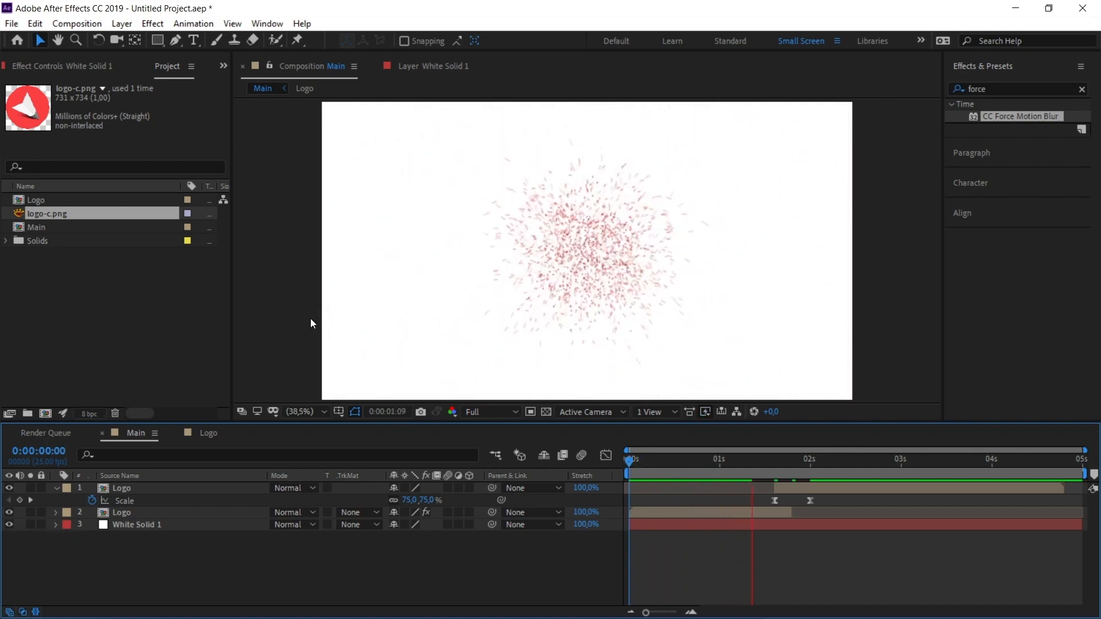
key("space")
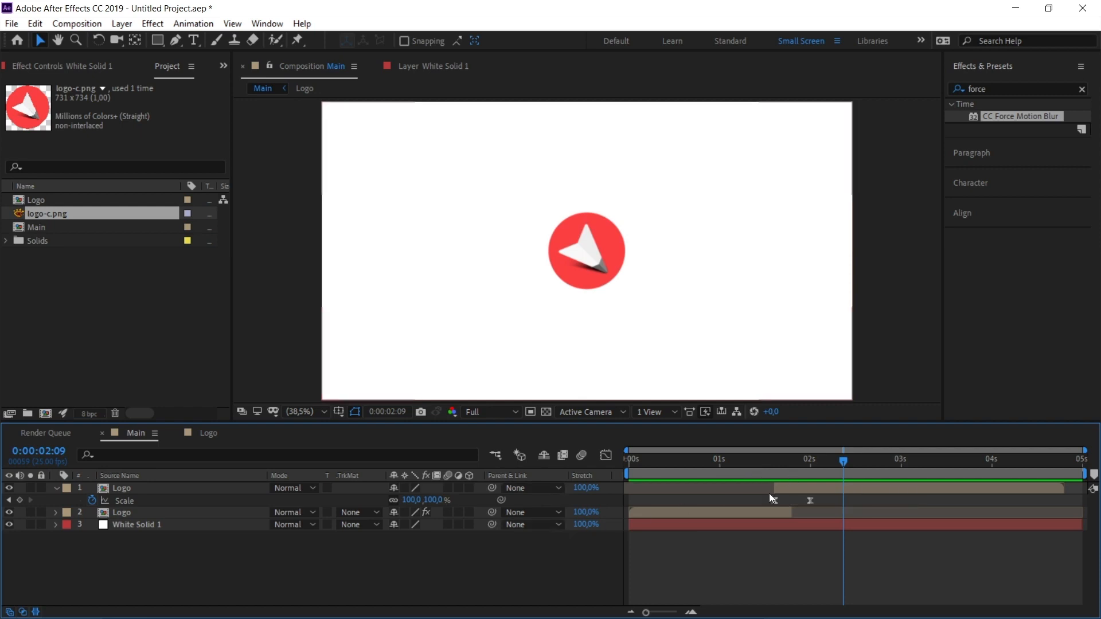
left_click_drag(781, 462, 775, 501)
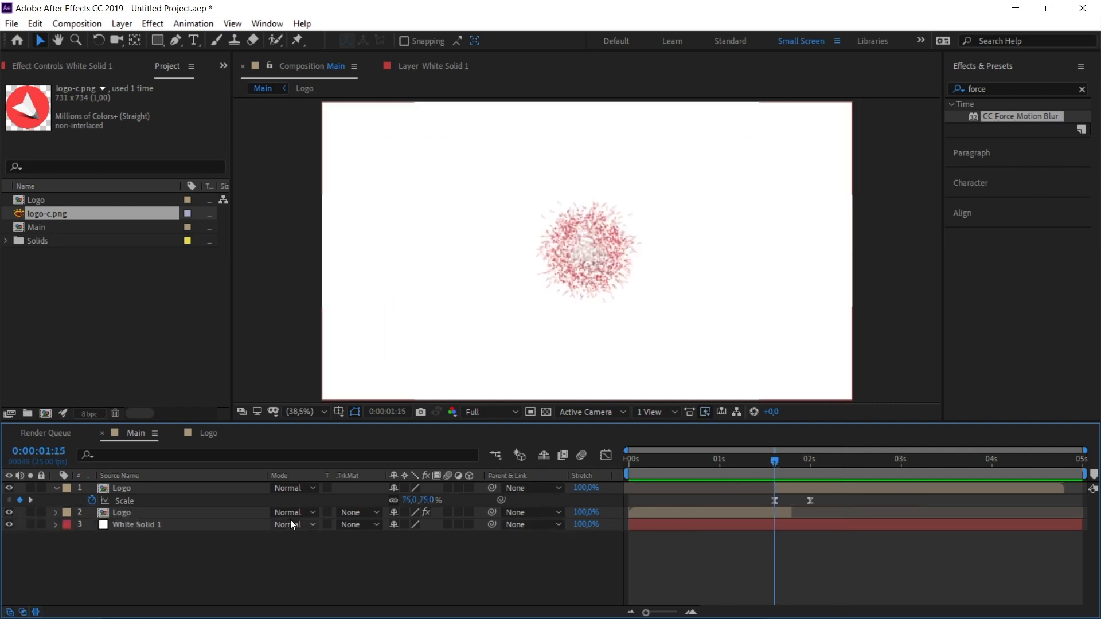
- Set layer 1's Scale keyframes to 100% at 0:00:01:15 and 125% at 0:00:02:00
left_click(409, 501)
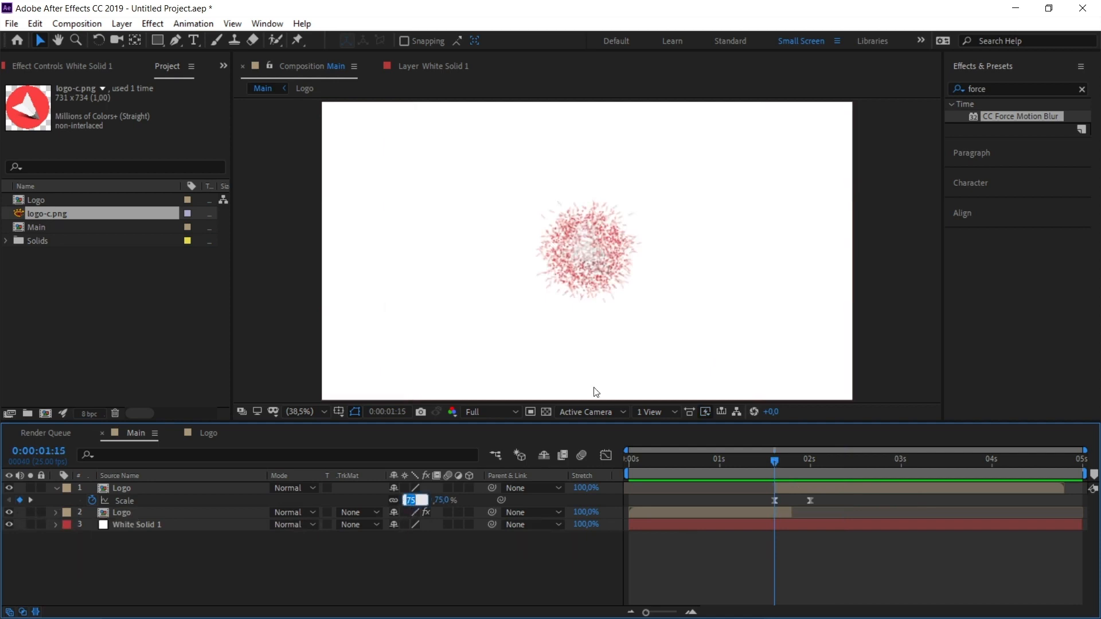
type("100")
key("Return")
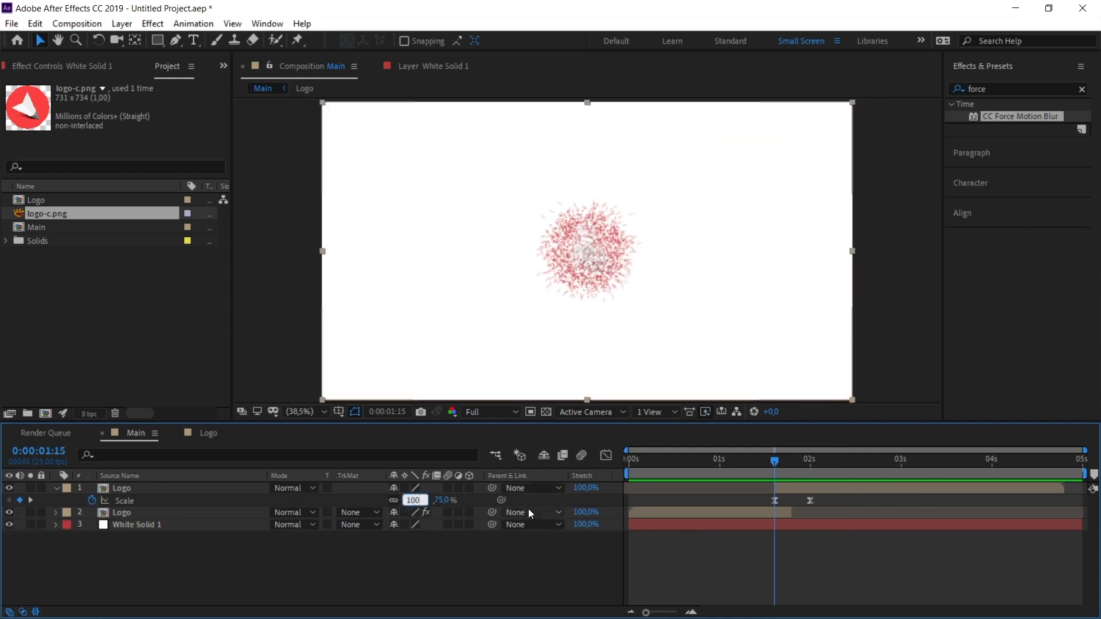
left_click(809, 461)
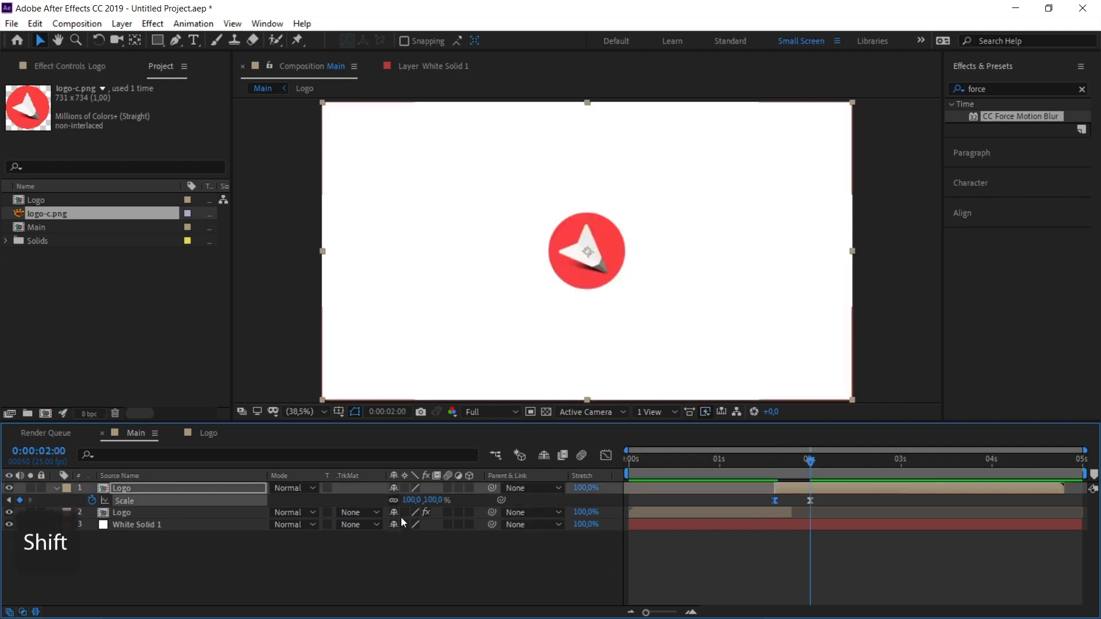
left_click(410, 500)
type("125")
key("Return")
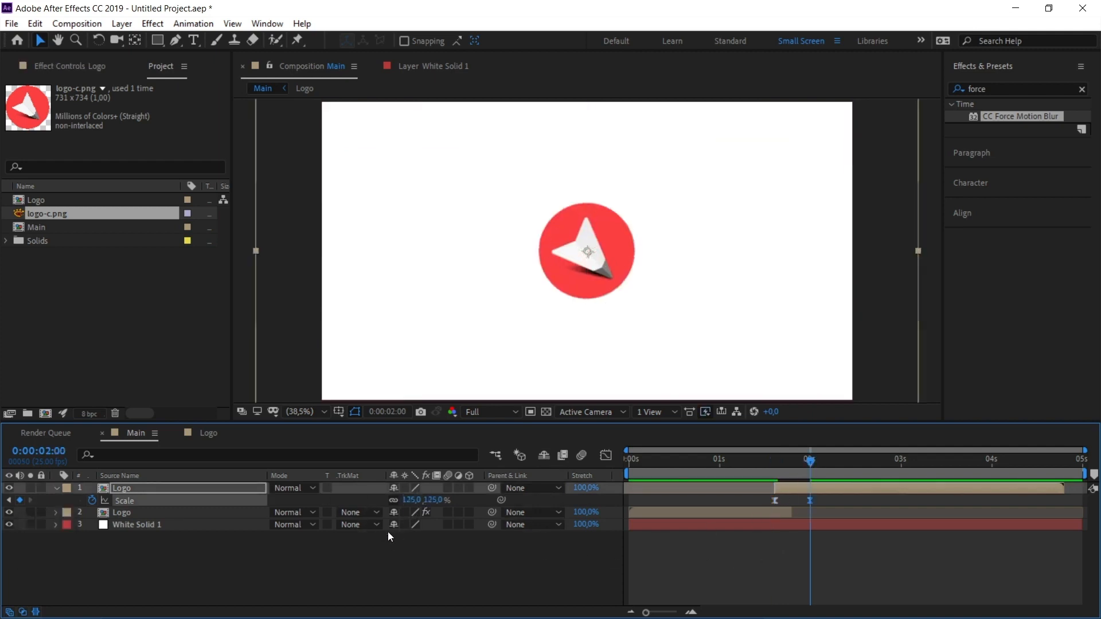
- Preview the rescaled logo animation from the start, also with the composition view maximized, and restore the normal layout
left_click_drag(775, 458, 621, 466)
key("space")
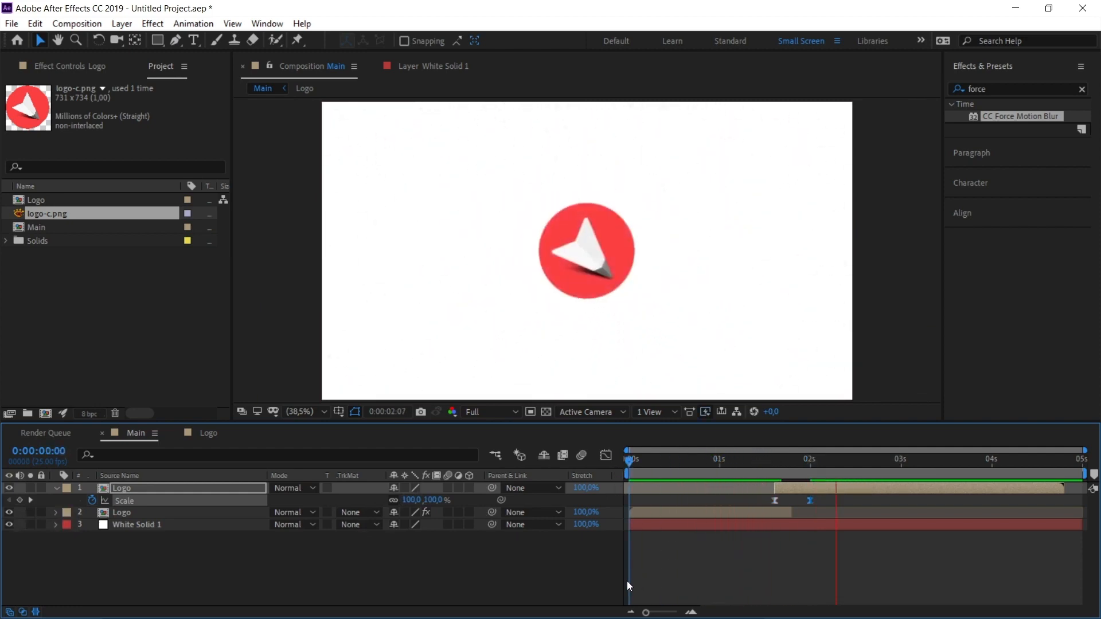
key("space")
key("space")
key("grave")
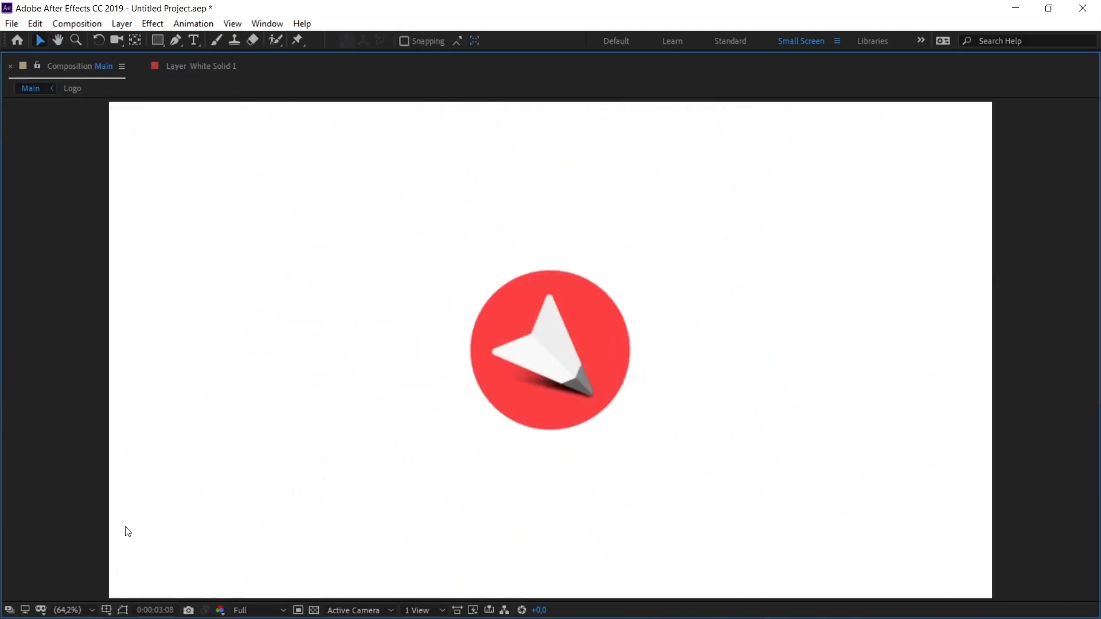
key("space")
key("grave")
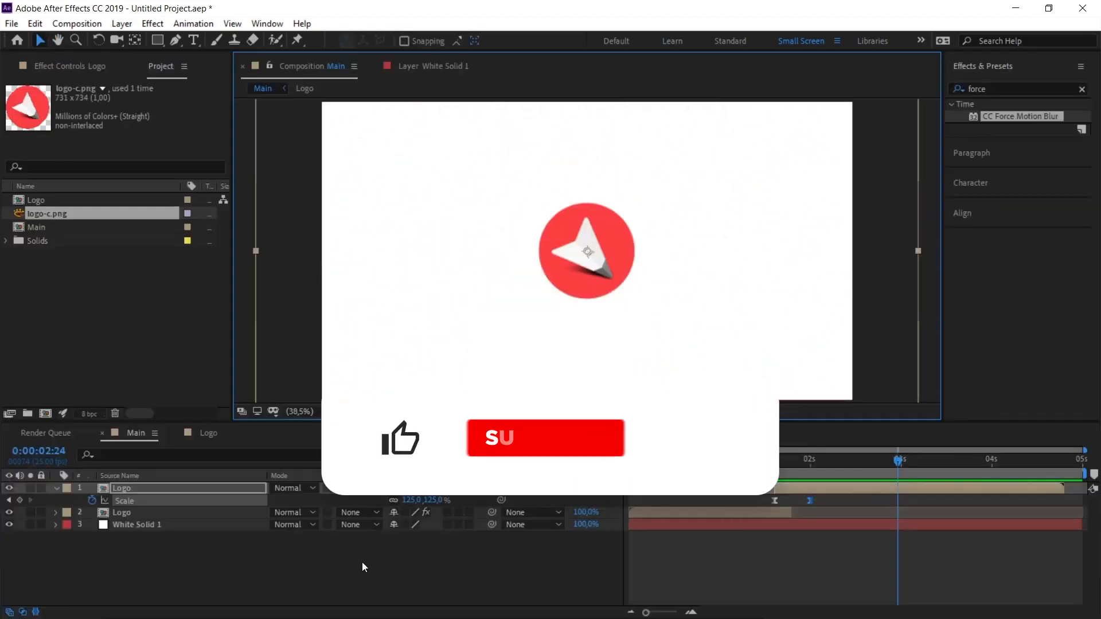